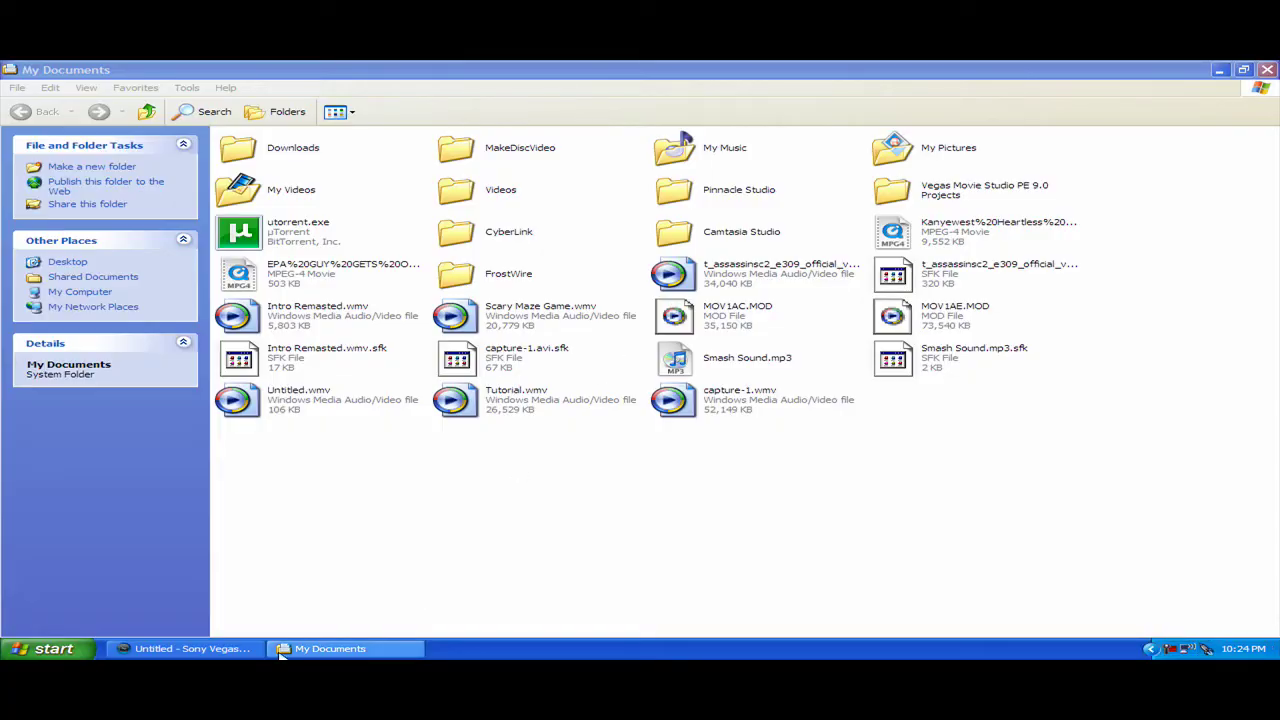
# Select MOV1AC.MOD in My Documents, with the empty Vegas project ready to receive it
pyautogui.click(275, 649)
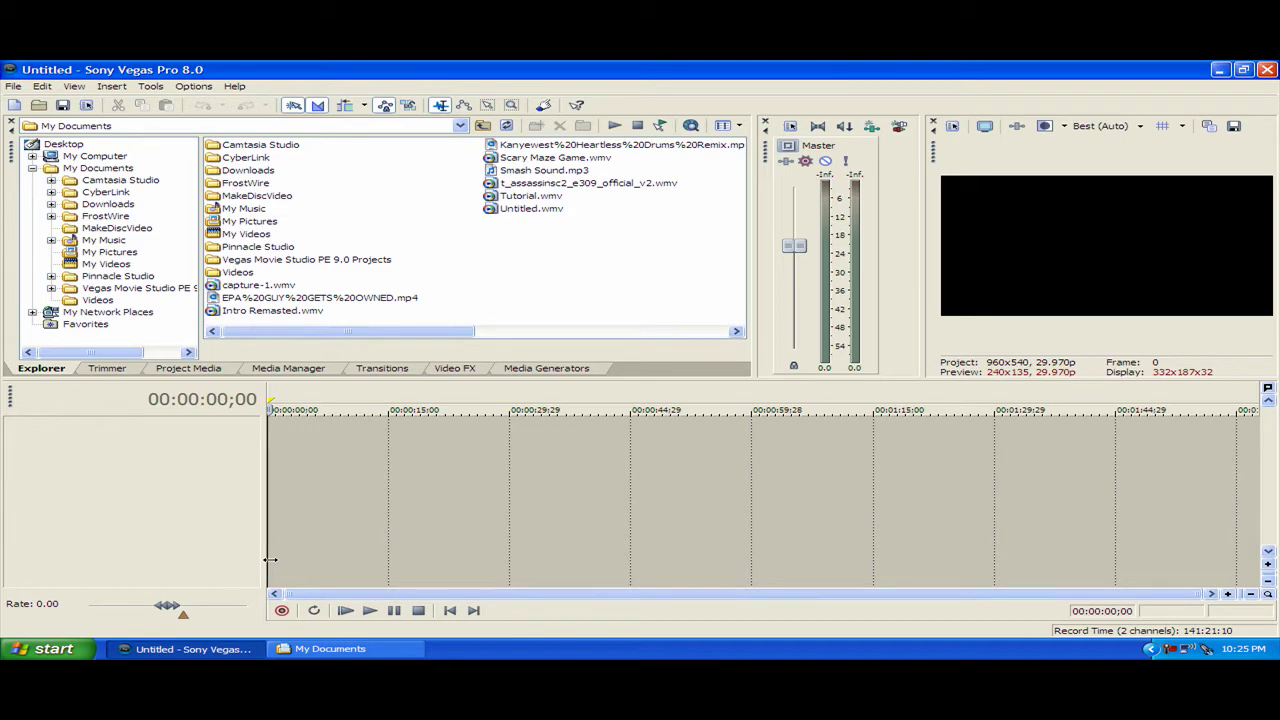
pyautogui.click(333, 651)
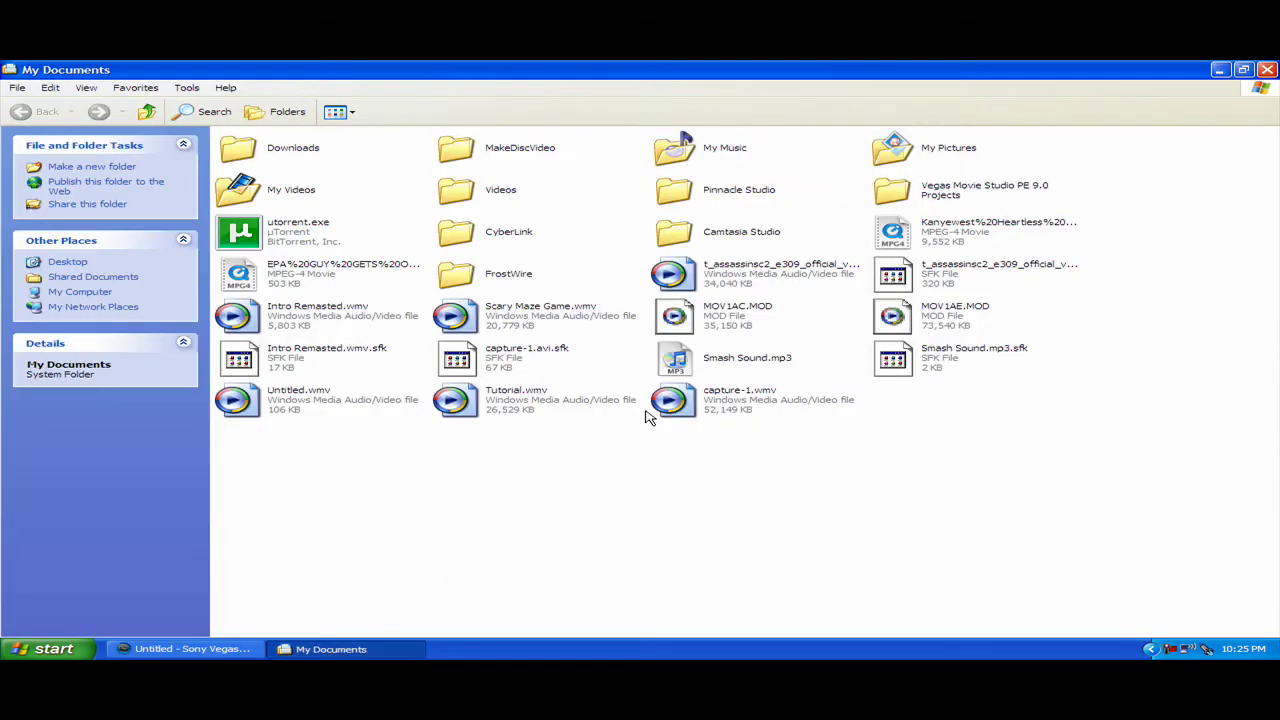
pyautogui.click(737, 313)
# Place MOV1AC on the timeline and trim off its opening up to 00:00:13;00
pyautogui.click(185, 649)
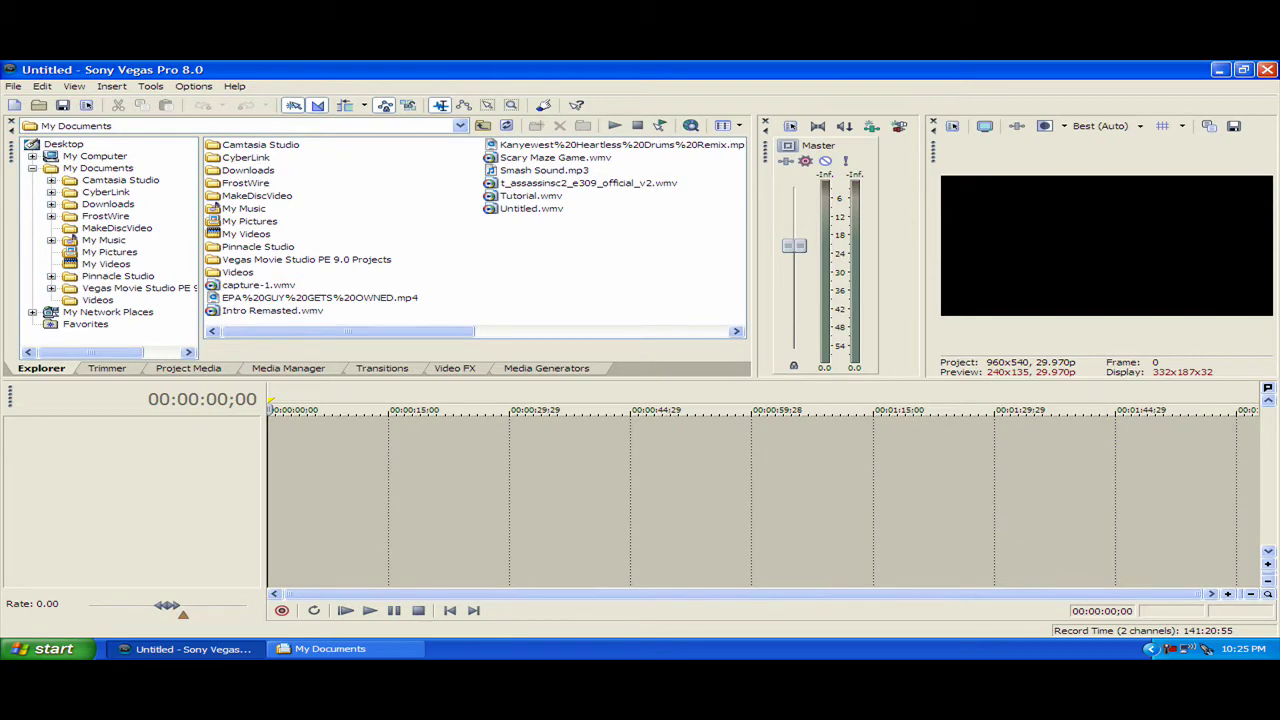
pyautogui.moveTo(185, 649); pyautogui.dragTo(257, 480)
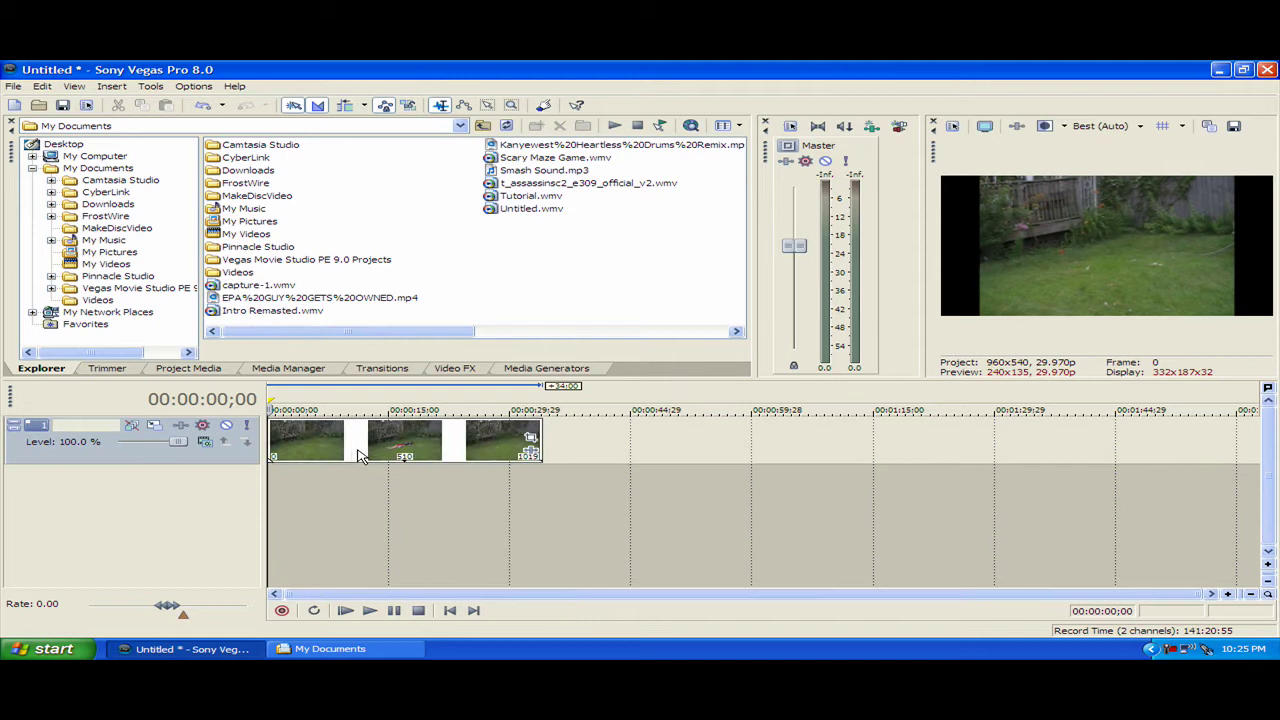
pyautogui.click(393, 449)
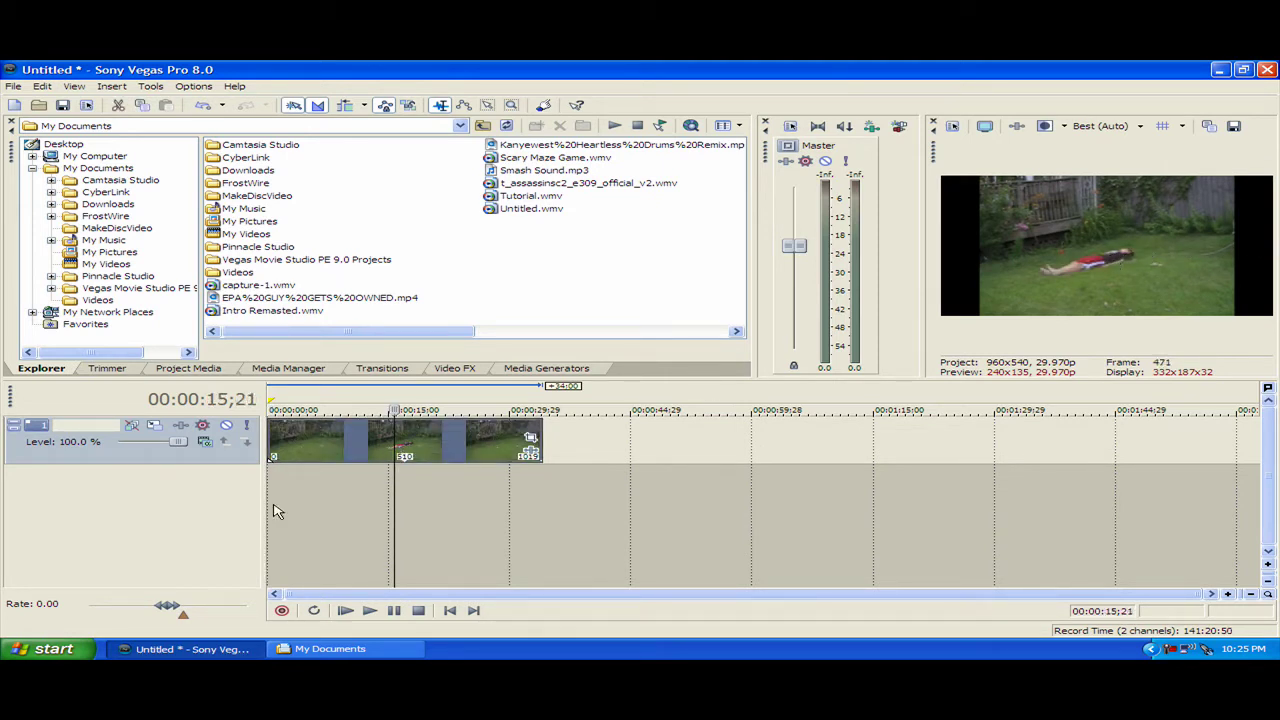
pyautogui.click(378, 448)
pyautogui.press('Left')
pyautogui.press('Left')
pyautogui.press('Left')
pyautogui.press('Left')
pyautogui.press('Left')
pyautogui.press('Left')
pyautogui.press('Left')
pyautogui.press('Left')
pyautogui.press('Left')
pyautogui.press('Left')
pyautogui.press('Left')
pyautogui.press('Left')
pyautogui.press('Left')
pyautogui.press('Left')
pyautogui.press('Left')
pyautogui.press('Left')
pyautogui.press('Left')
pyautogui.press('Left')
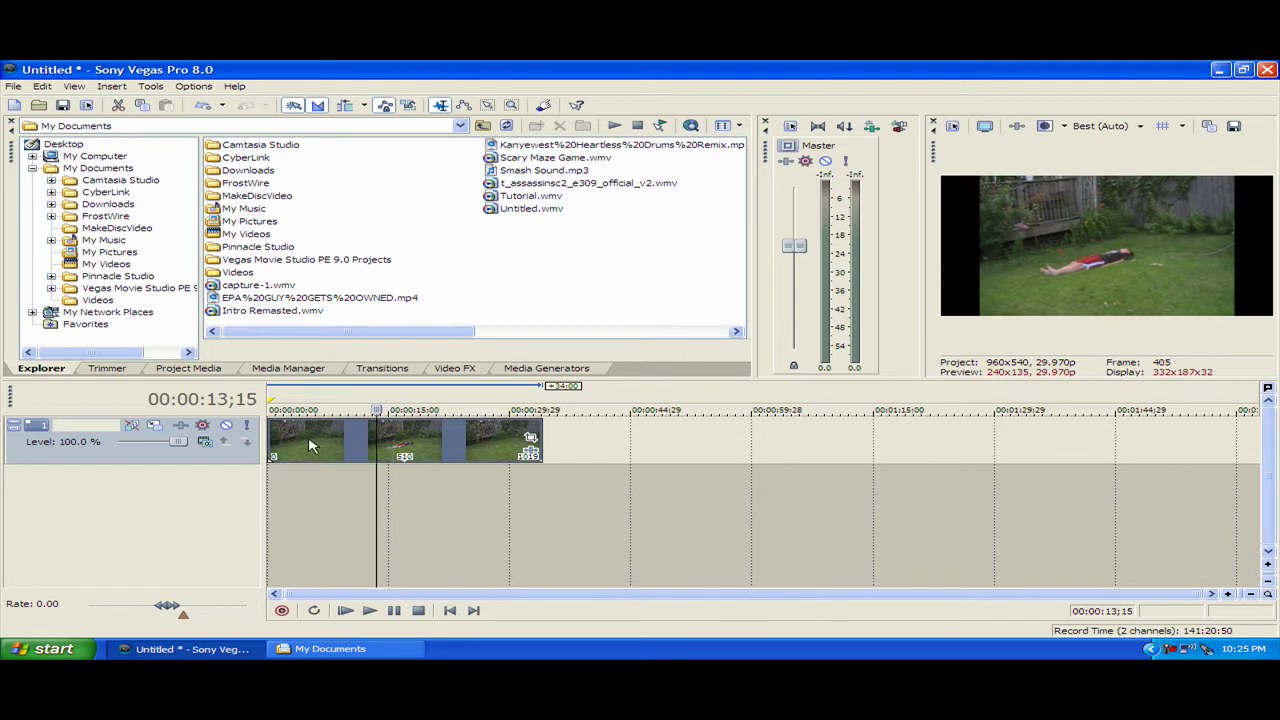
pyautogui.moveTo(271, 441)
pyautogui.mouseDown()
pyautogui.moveTo(373, 441)
pyautogui.moveTo(250, 443)
pyautogui.mouseUp()
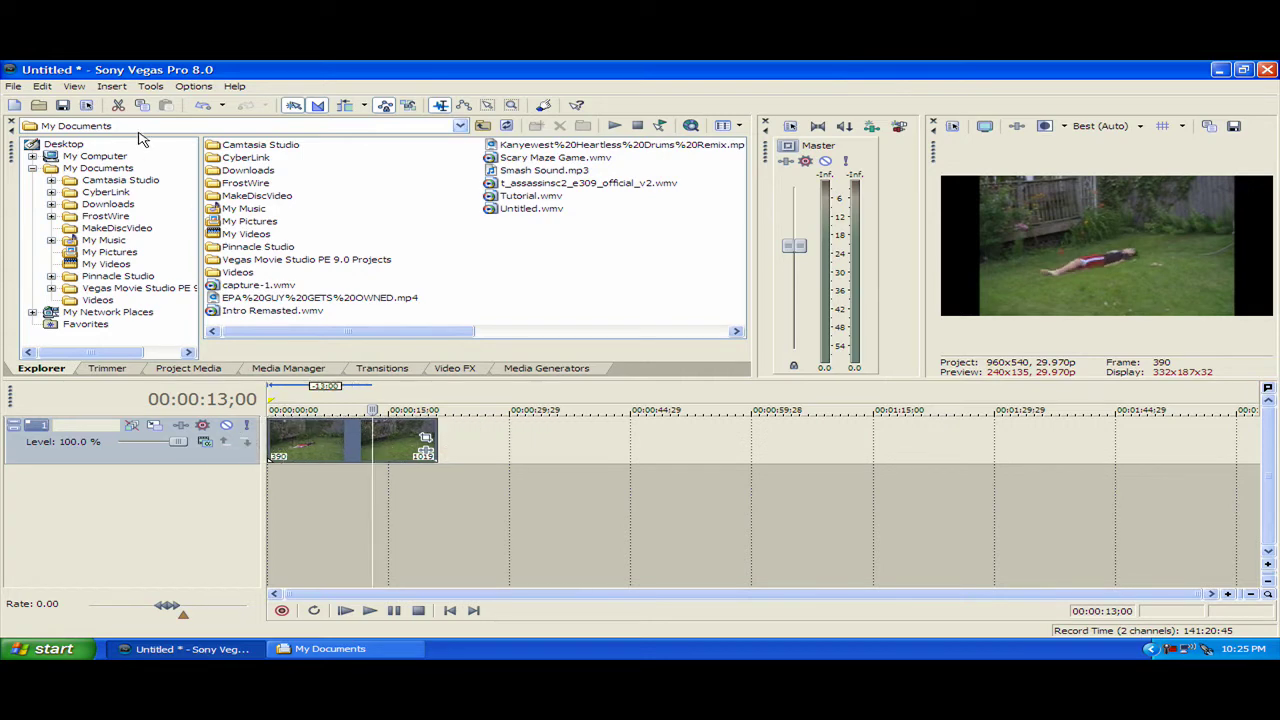
# Insert a new video track and move the trimmed MOV1AC clip up onto it
pyautogui.click(112, 86)
pyautogui.click(146, 157)
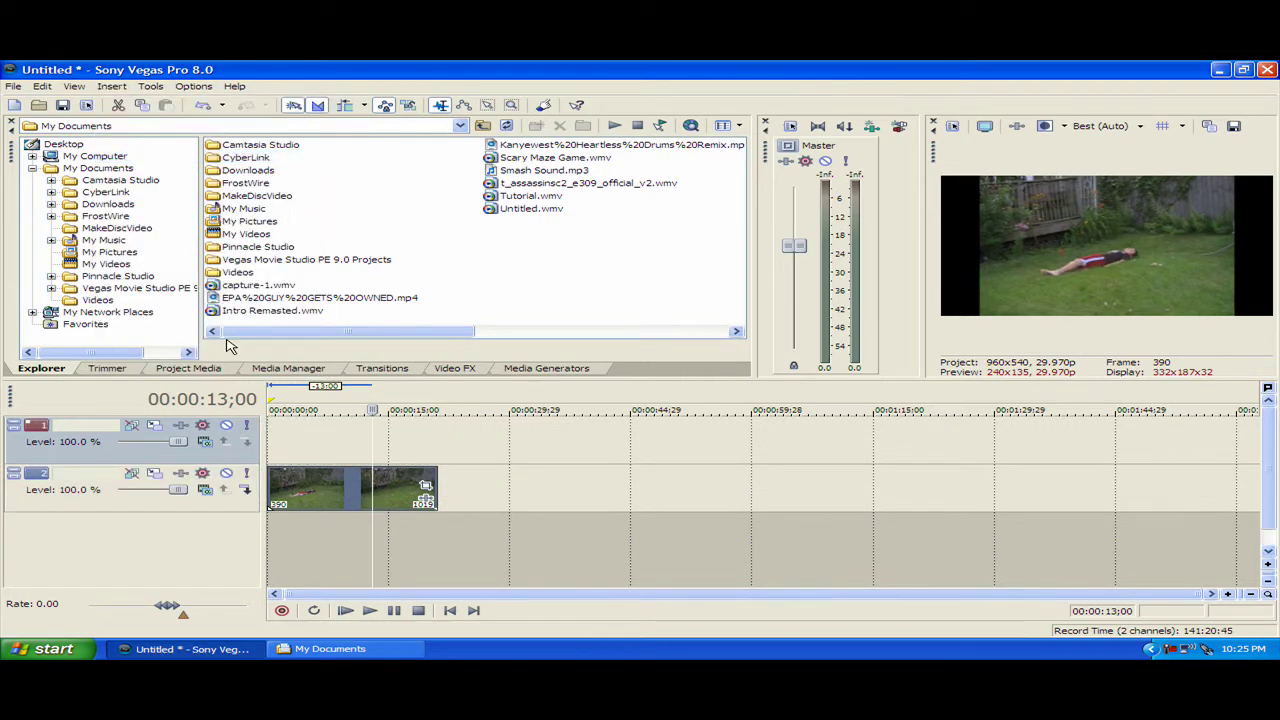
pyautogui.moveTo(320, 497); pyautogui.dragTo(312, 450)
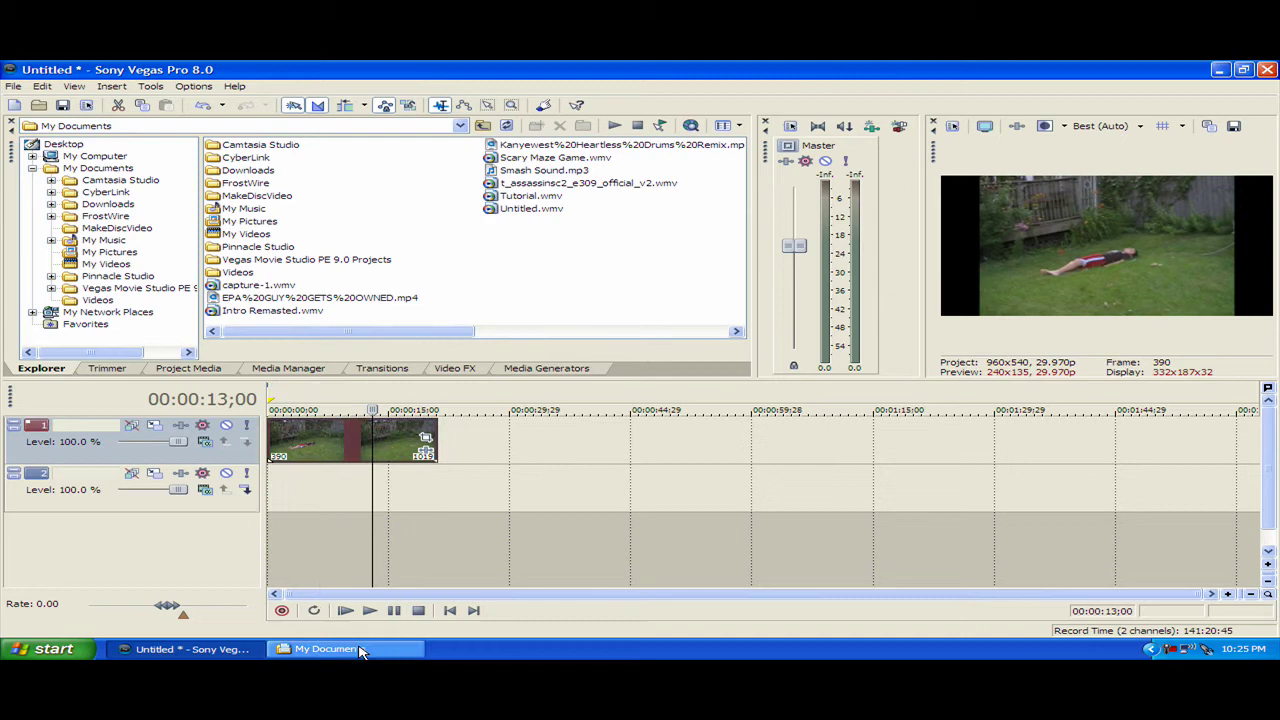
# Drop MOV1AE.MOD from My Documents onto the second video track
pyautogui.click(376, 646)
pyautogui.click(945, 310)
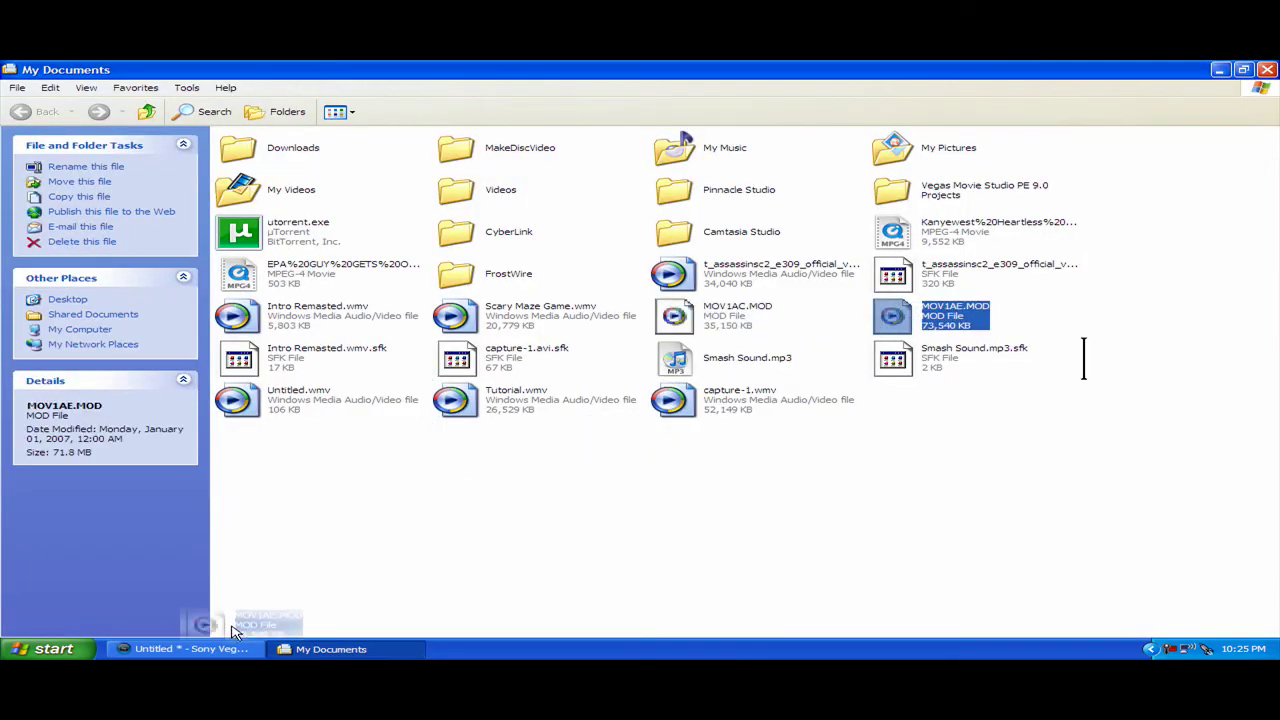
pyautogui.click(183, 648)
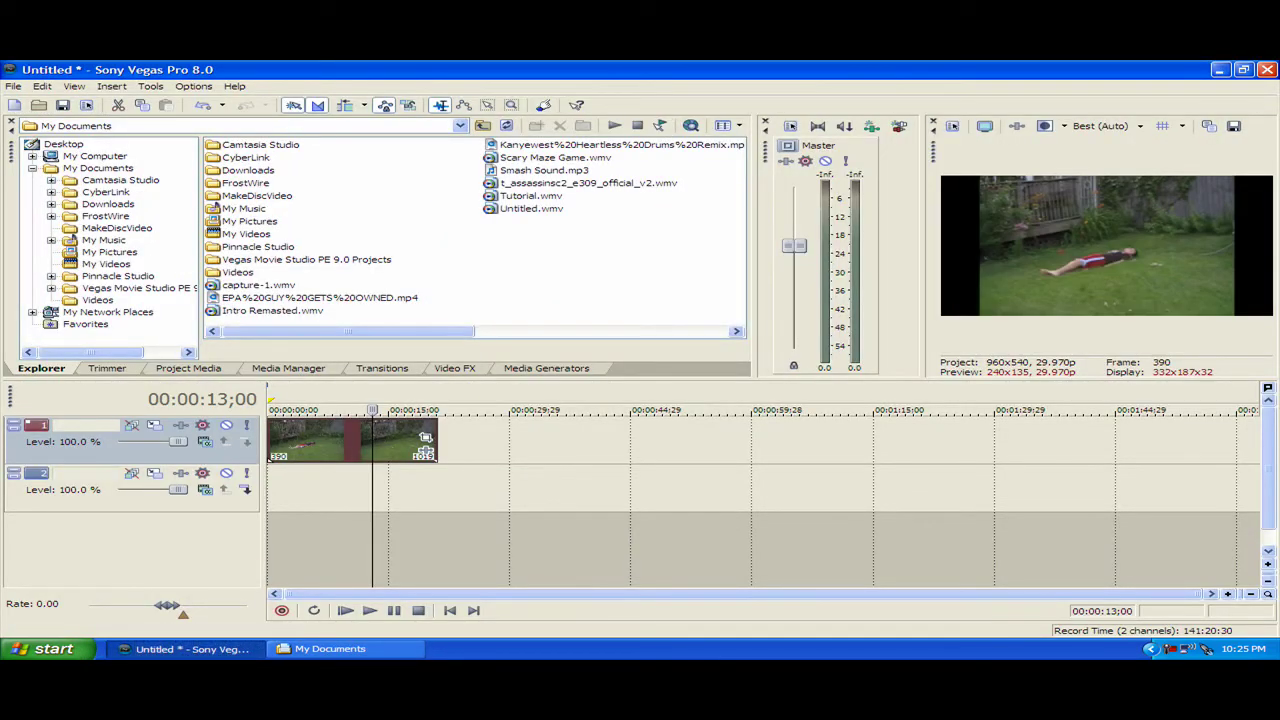
pyautogui.moveTo(183, 648); pyautogui.dragTo(455, 470)
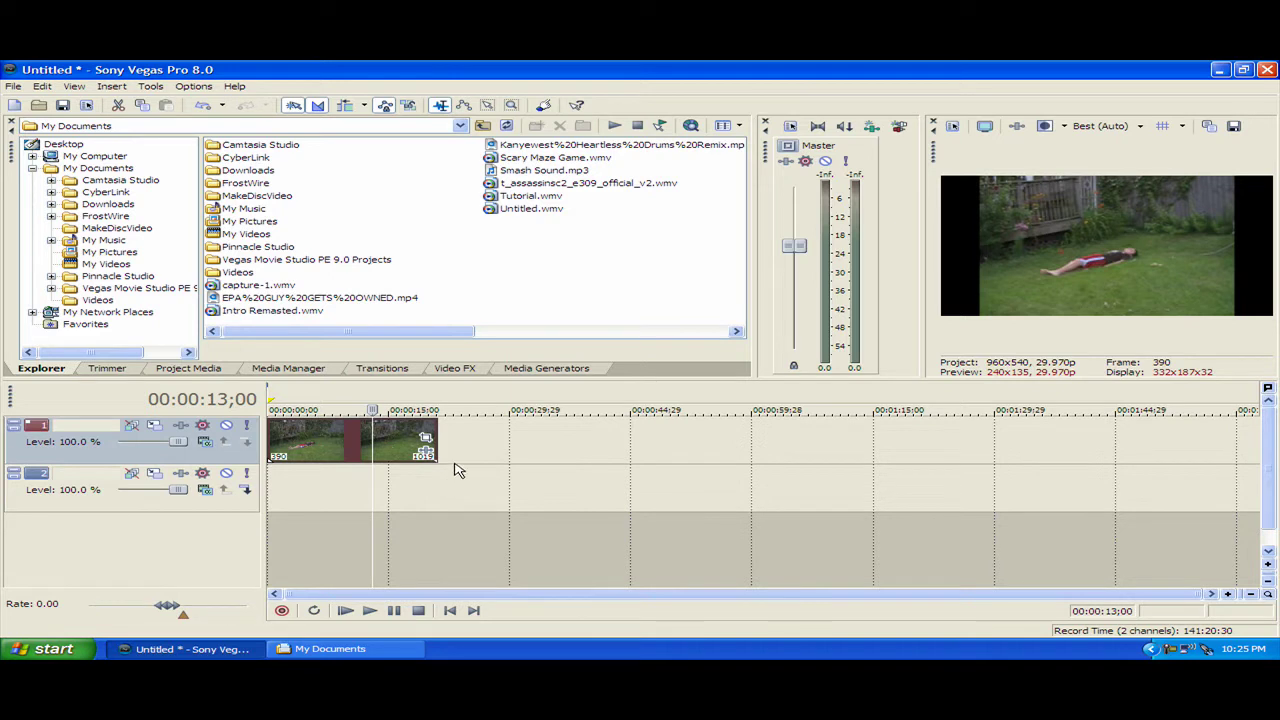
# Find the fruit-smash moment in MOV1AE and cut the clip there
pyautogui.click(716, 492)
pyautogui.click(754, 495)
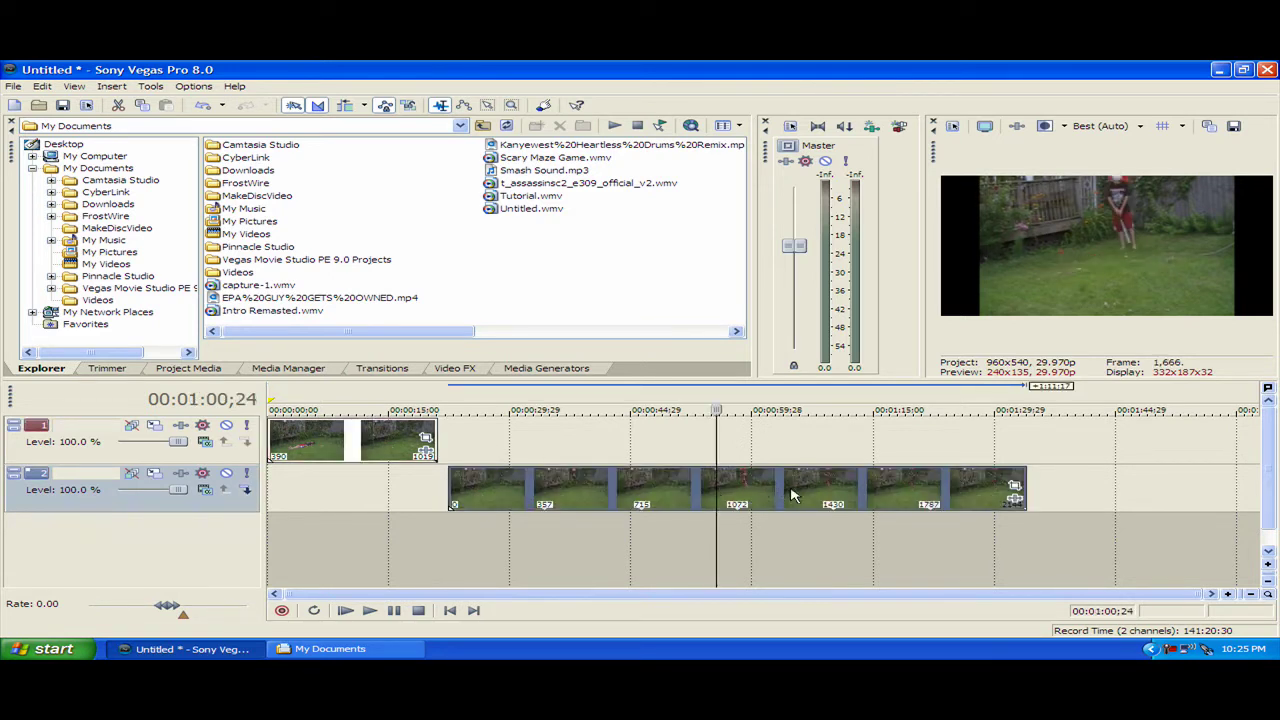
pyautogui.click(790, 497)
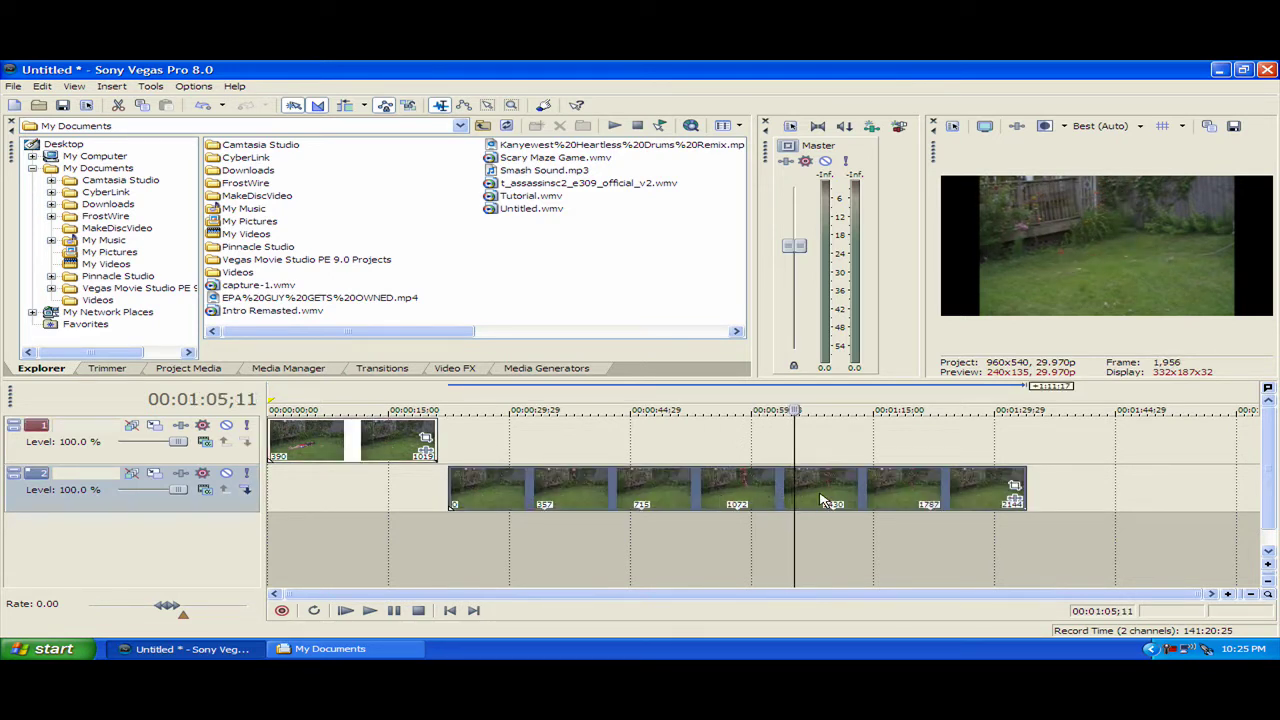
pyautogui.click(820, 496)
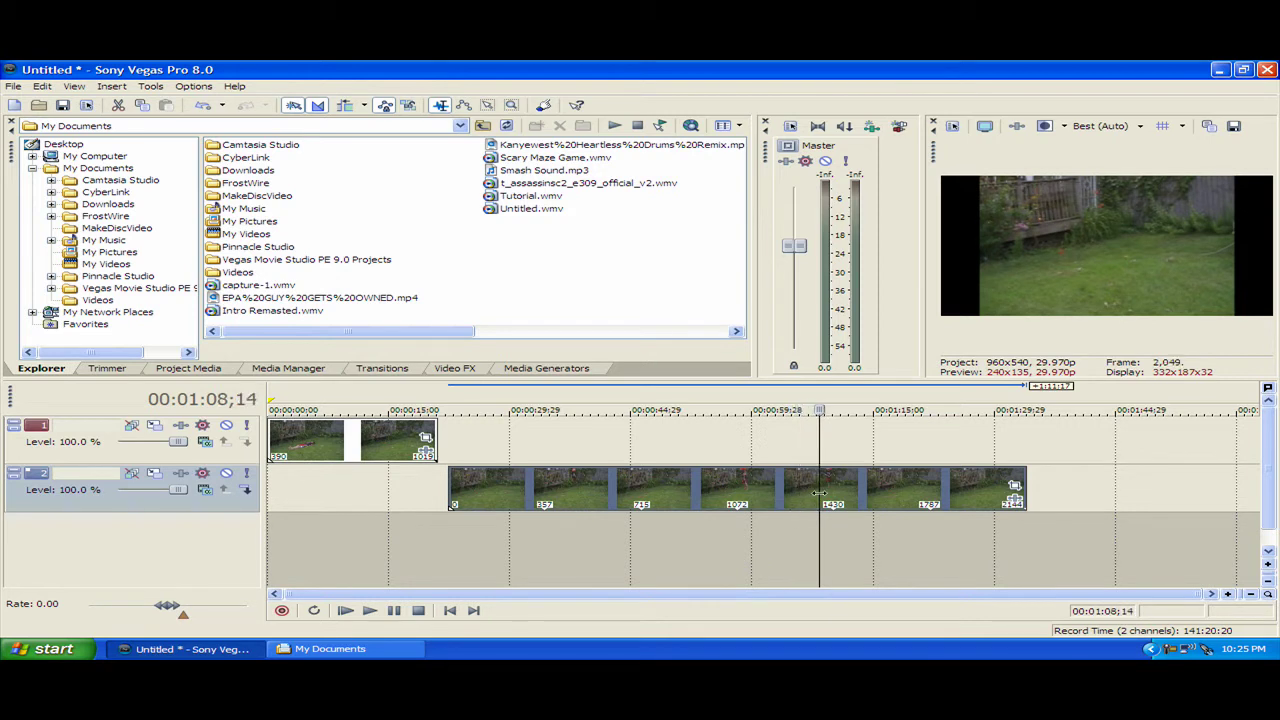
pyautogui.moveTo(818, 492); pyautogui.dragTo(815, 492)
pyautogui.hotkey('ctrl', 'z')
pyautogui.hotkey('ctrl', 'z')
pyautogui.hotkey('ctrl', 'z')
pyautogui.hotkey('ctrl', 'z')
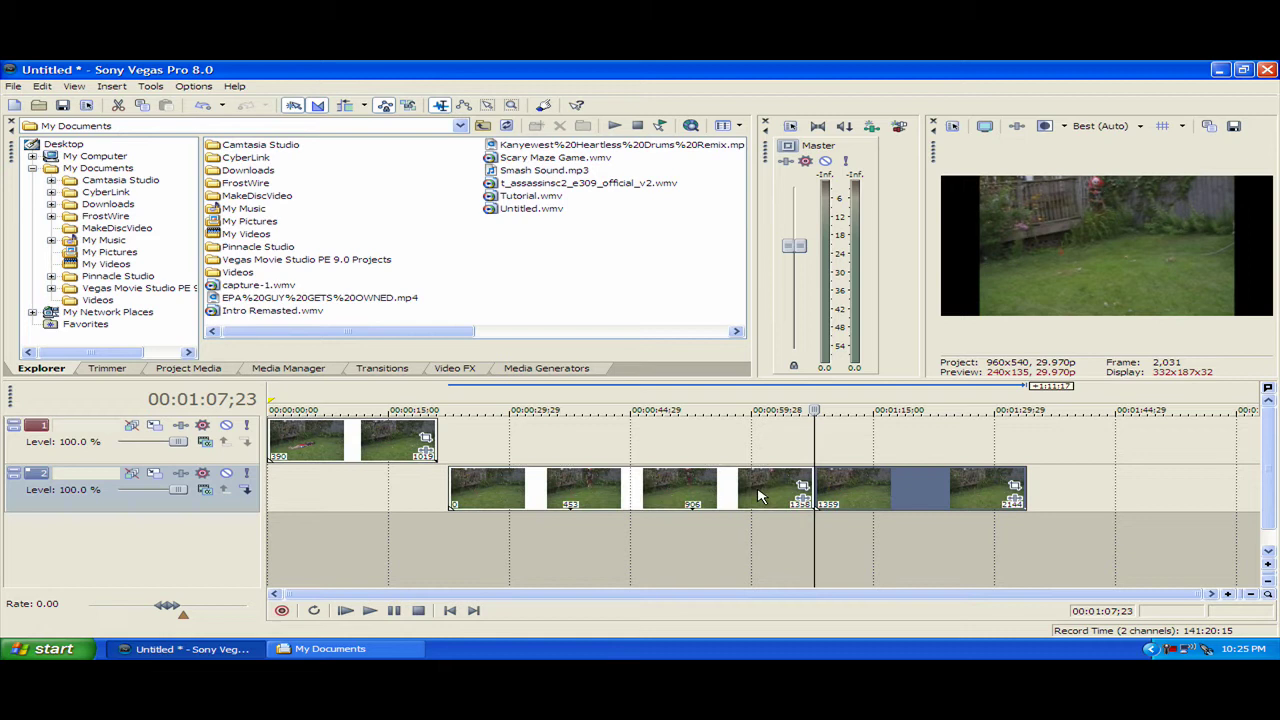
# Slide the remaining MOV1AE piece to the start of the timeline
pyautogui.moveTo(805, 492); pyautogui.dragTo(586, 492)
pyautogui.press('space')
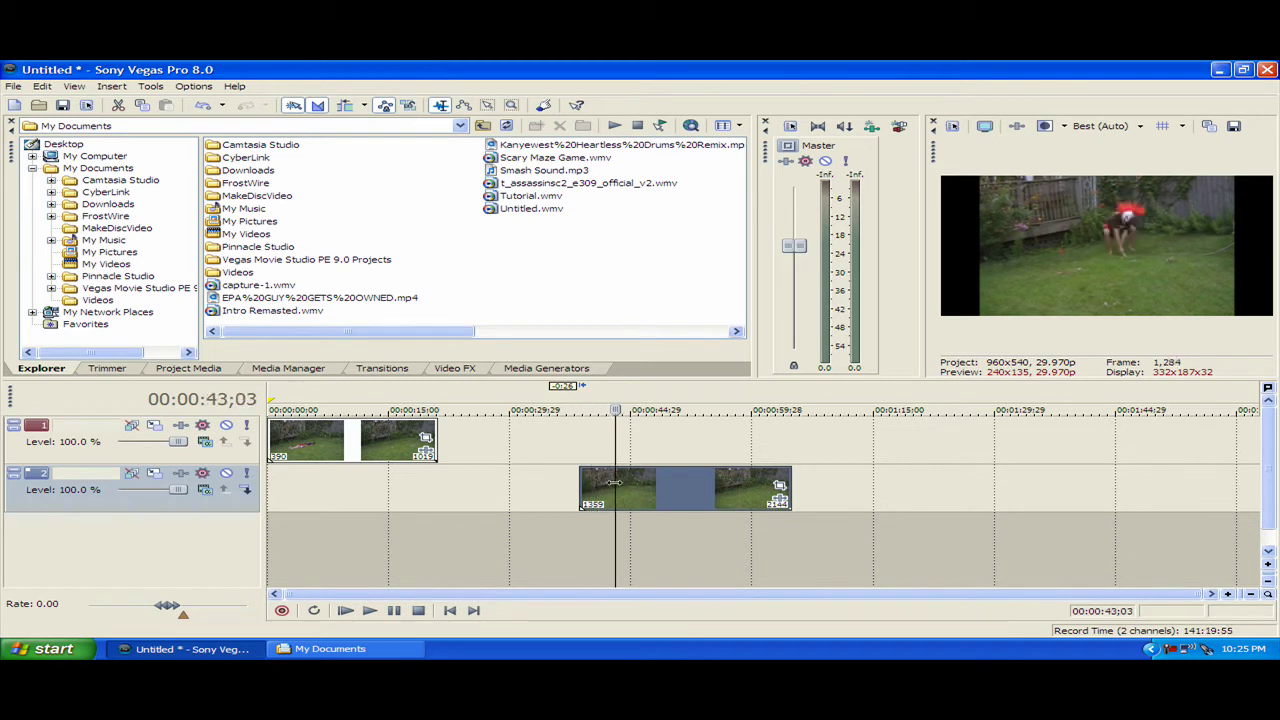
pyautogui.moveTo(675, 500); pyautogui.dragTo(331, 492)
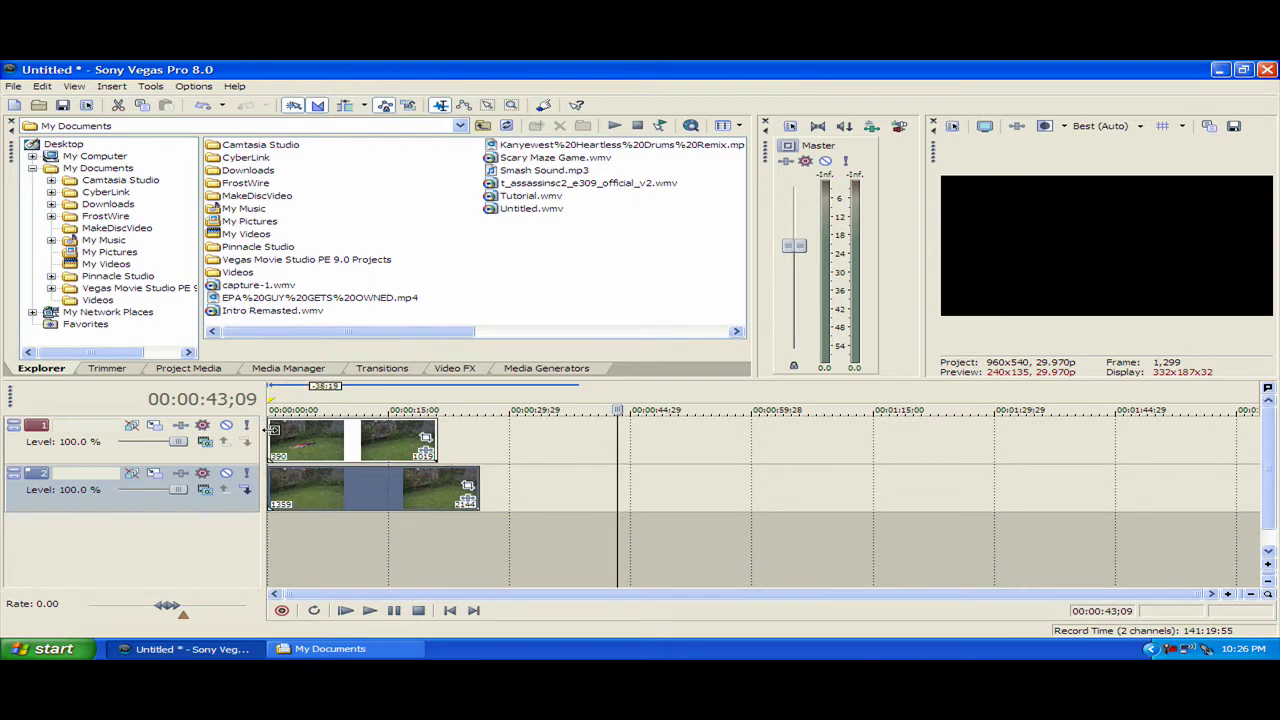
# Enable a mask on the top clip and trace a closed path around the lying figure
pyautogui.click(288, 447)
pyautogui.click(425, 439)
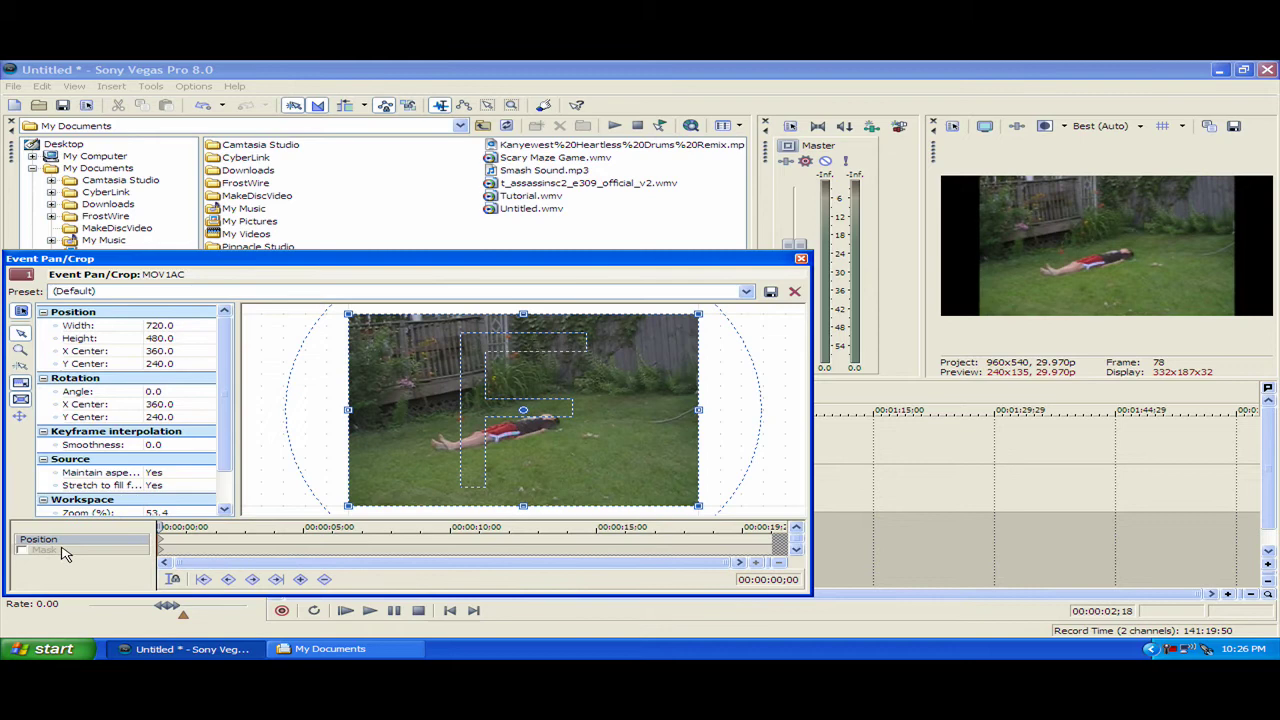
pyautogui.click(57, 556)
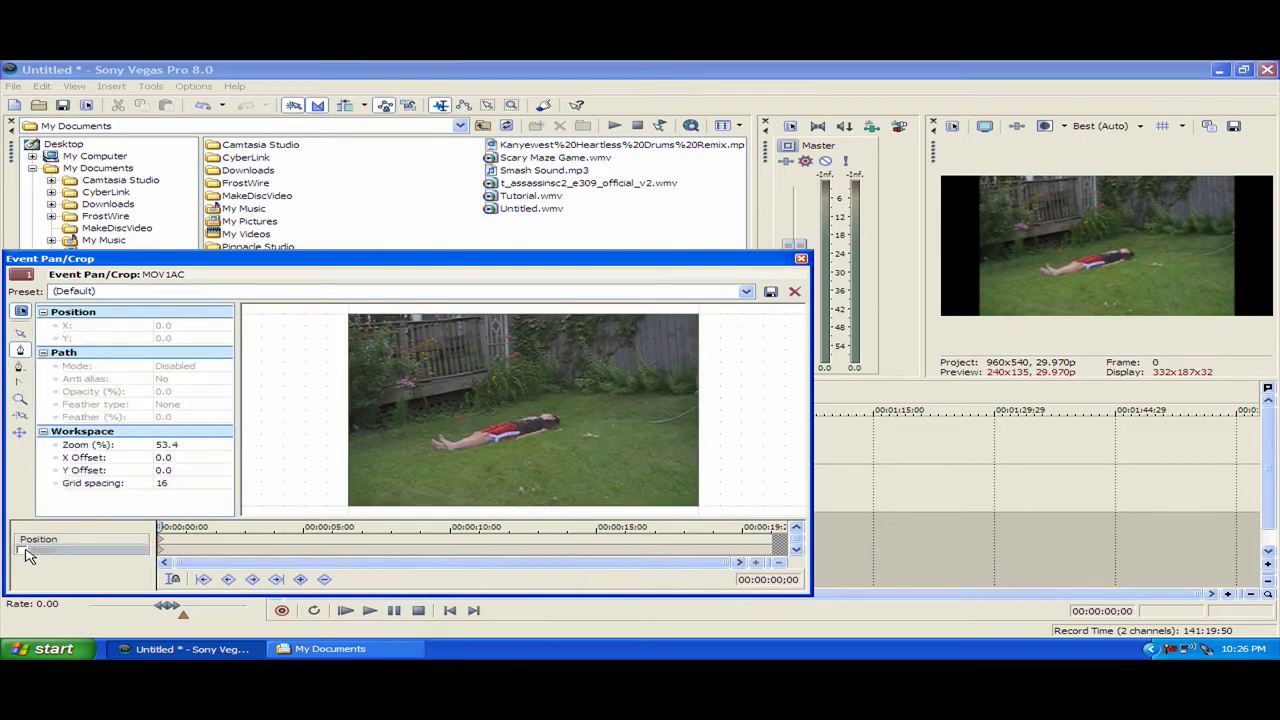
pyautogui.click(23, 550)
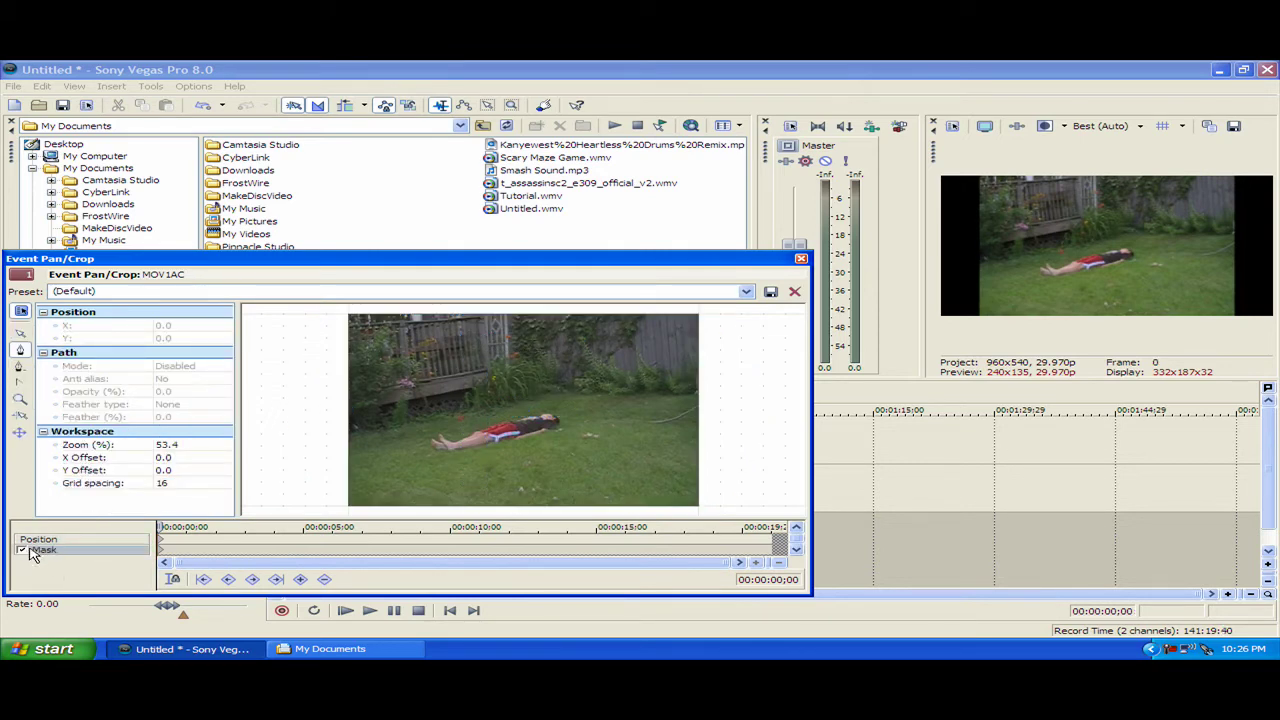
pyautogui.click(448, 459)
pyautogui.click(491, 449)
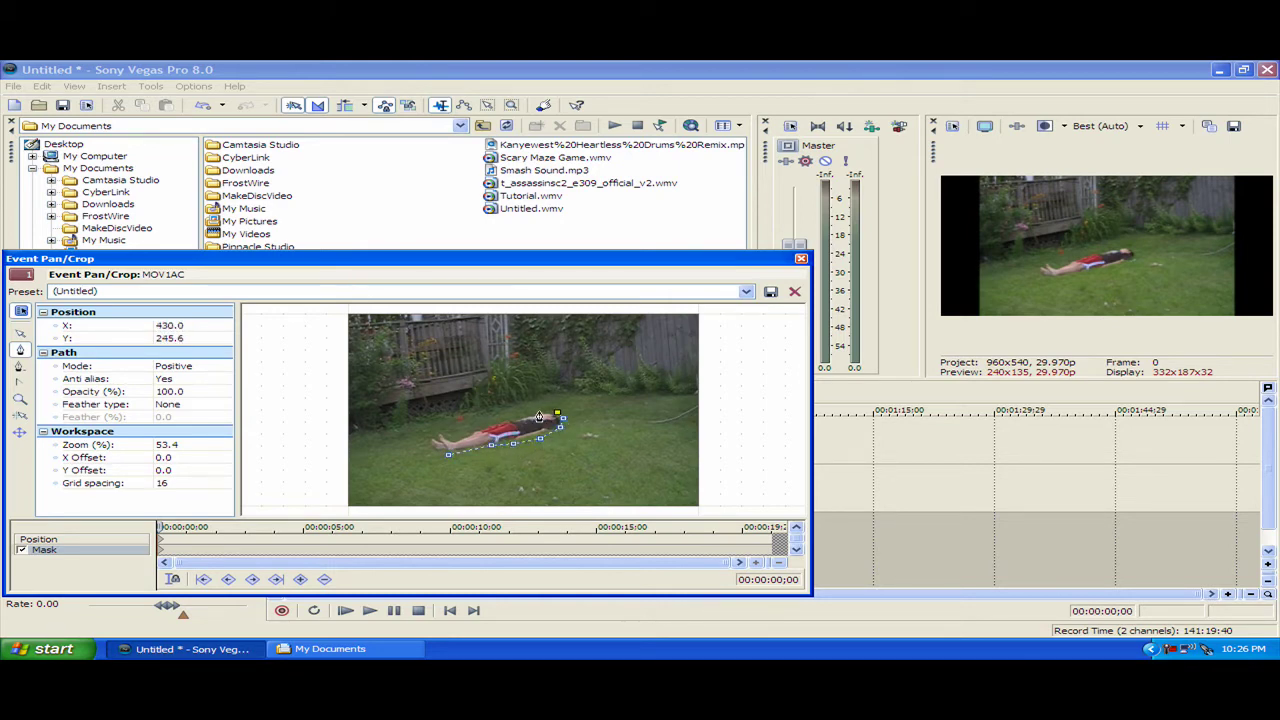
pyautogui.click(539, 414)
pyautogui.click(510, 420)
pyautogui.click(421, 440)
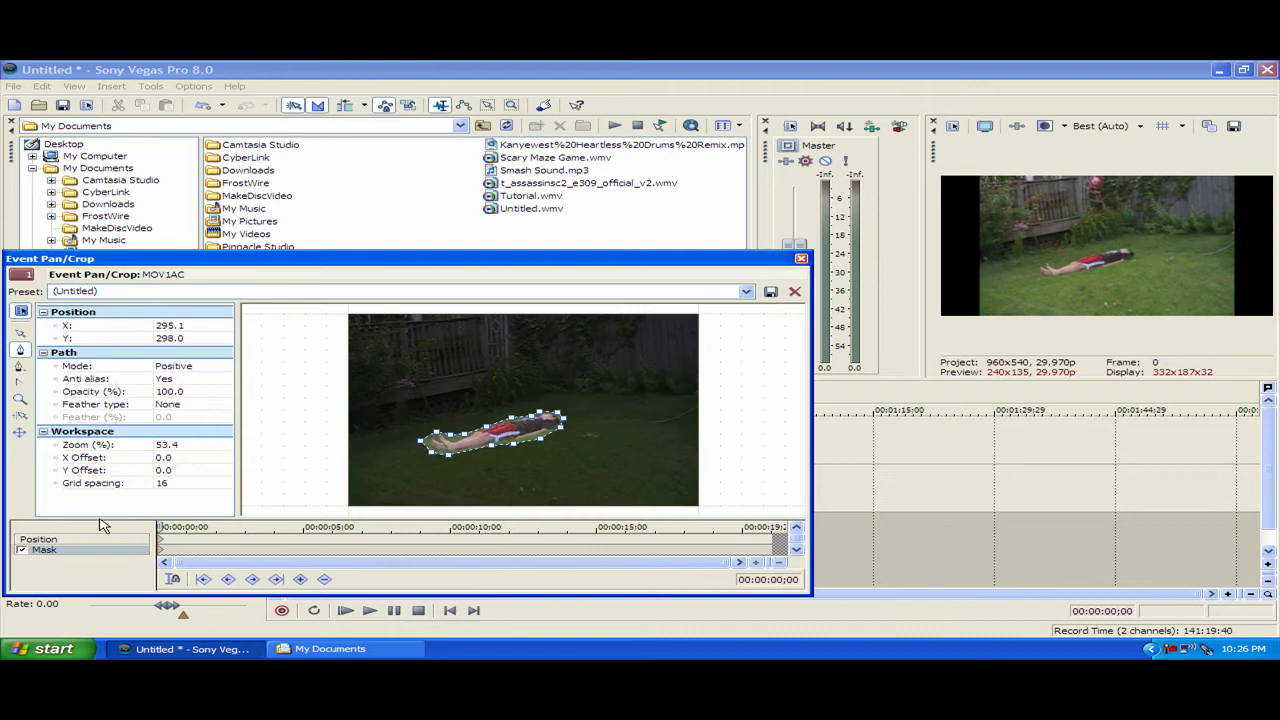
# Set the mask feather type to Both at 2.0%, then close Pan/Crop
pyautogui.click(198, 406)
pyautogui.click(199, 409)
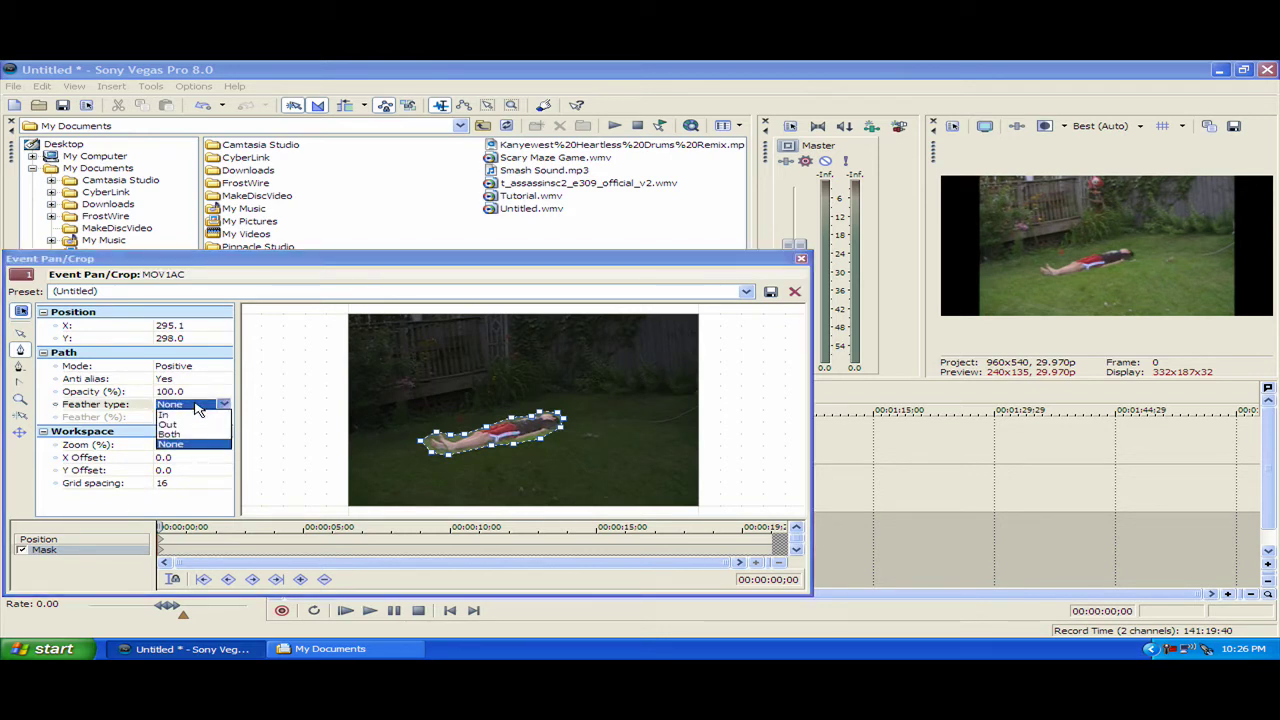
pyautogui.click(170, 434)
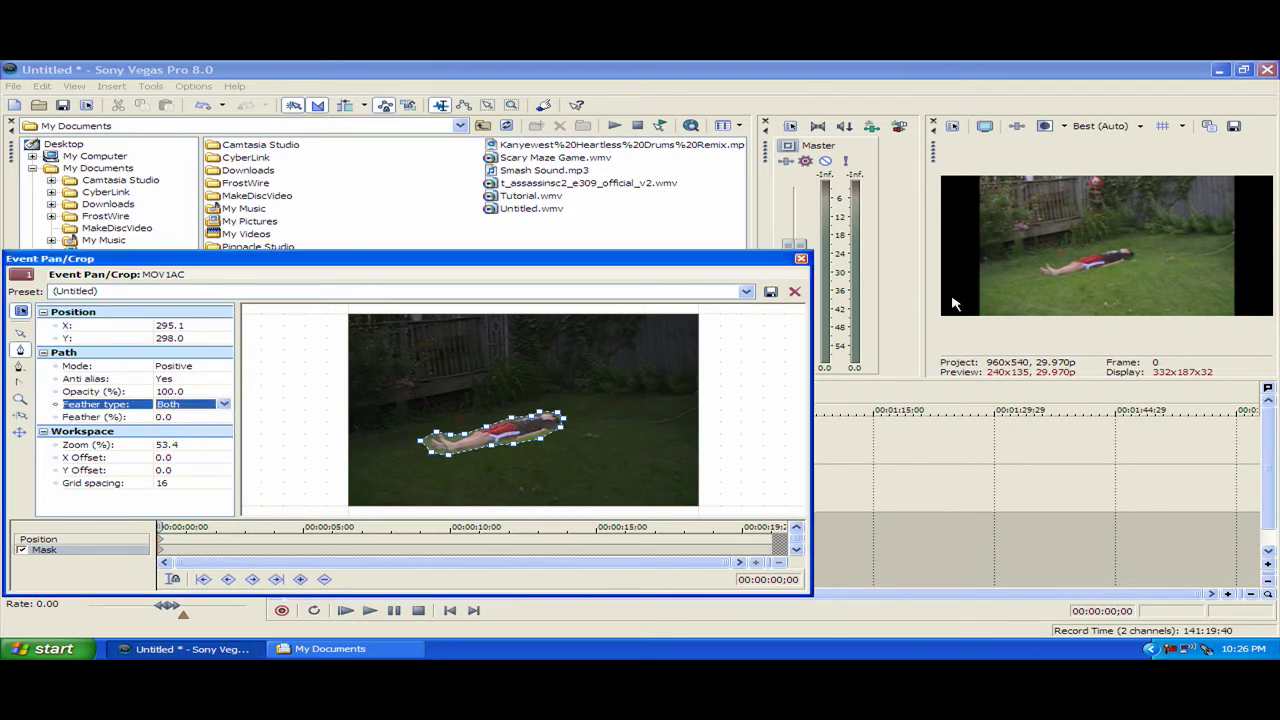
pyautogui.click(185, 418)
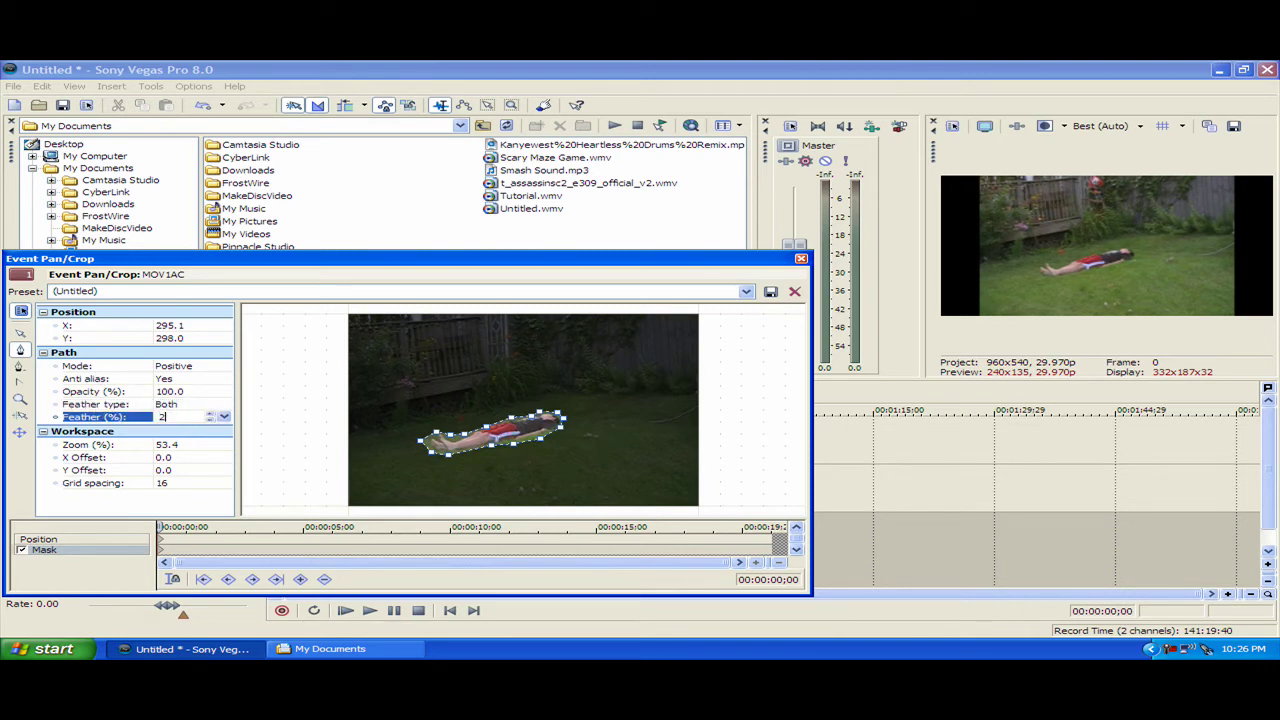
pyautogui.write('2')
pyautogui.press('Return')
pyautogui.click(801, 261)
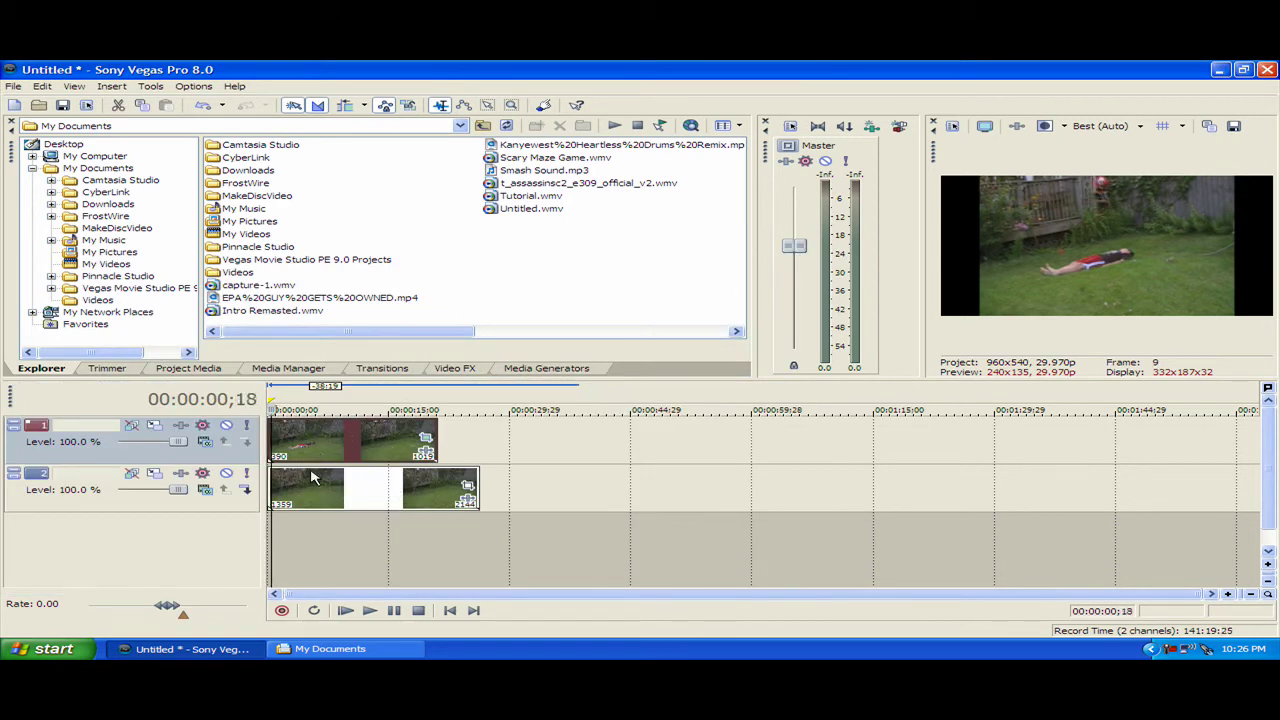
# Step the playhead to the smash frame at 00:00:04;06
pyautogui.click(323, 488)
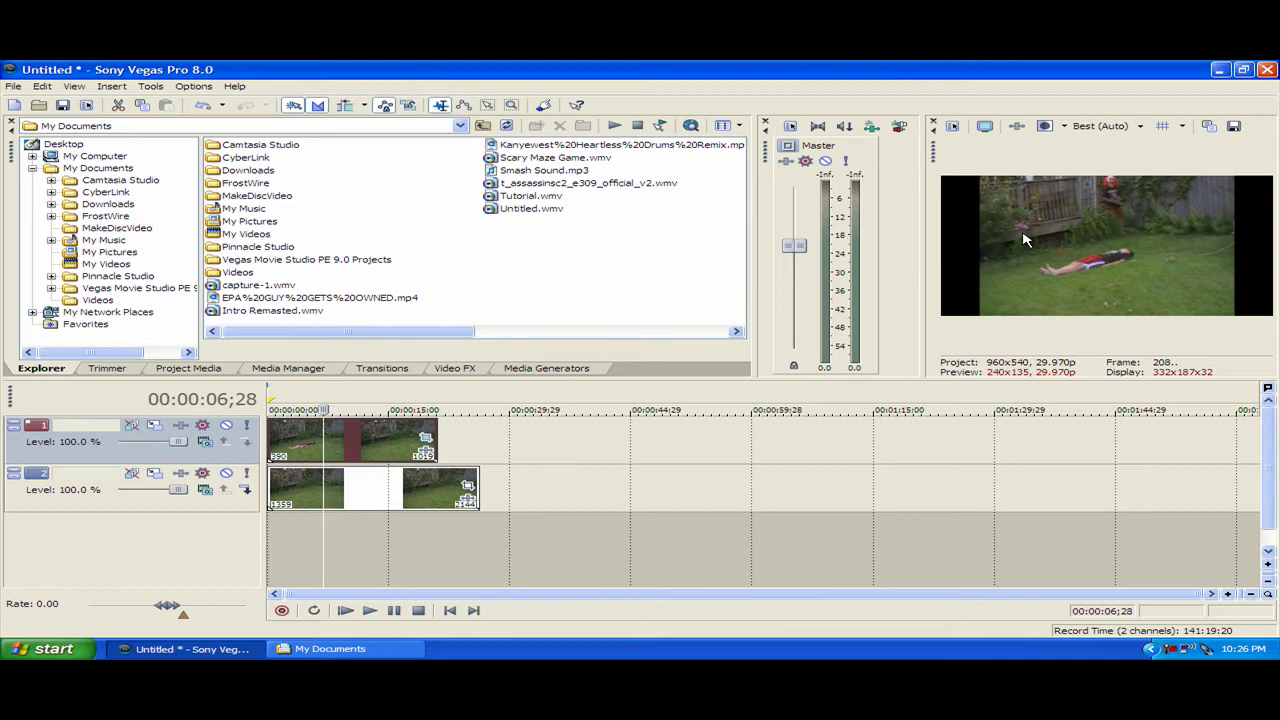
pyautogui.press('Left')
pyautogui.press('Left')
pyautogui.press('Left')
pyautogui.press('Left')
pyautogui.press('Left')
pyautogui.press('Left')
pyautogui.press('Left')
pyautogui.press('Left')
pyautogui.press('Left')
pyautogui.press('Left')
pyautogui.press('Left')
pyautogui.press('Left')
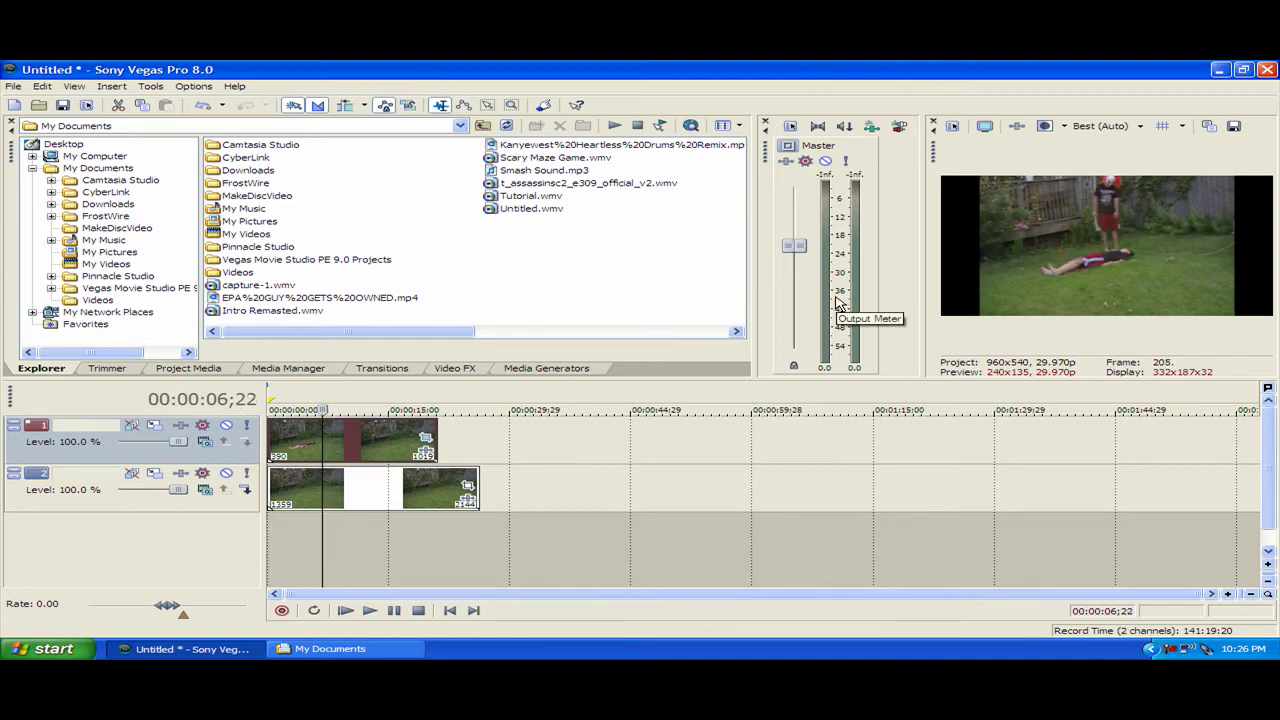
pyautogui.press('Left')
pyautogui.press('Left')
pyautogui.press('Left')
pyautogui.press('Left')
pyautogui.press('Left')
pyautogui.press('Left')
pyautogui.press('Left')
pyautogui.press('Left')
pyautogui.press('Left')
pyautogui.press('Left')
pyautogui.press('Left')
pyautogui.press('Left')
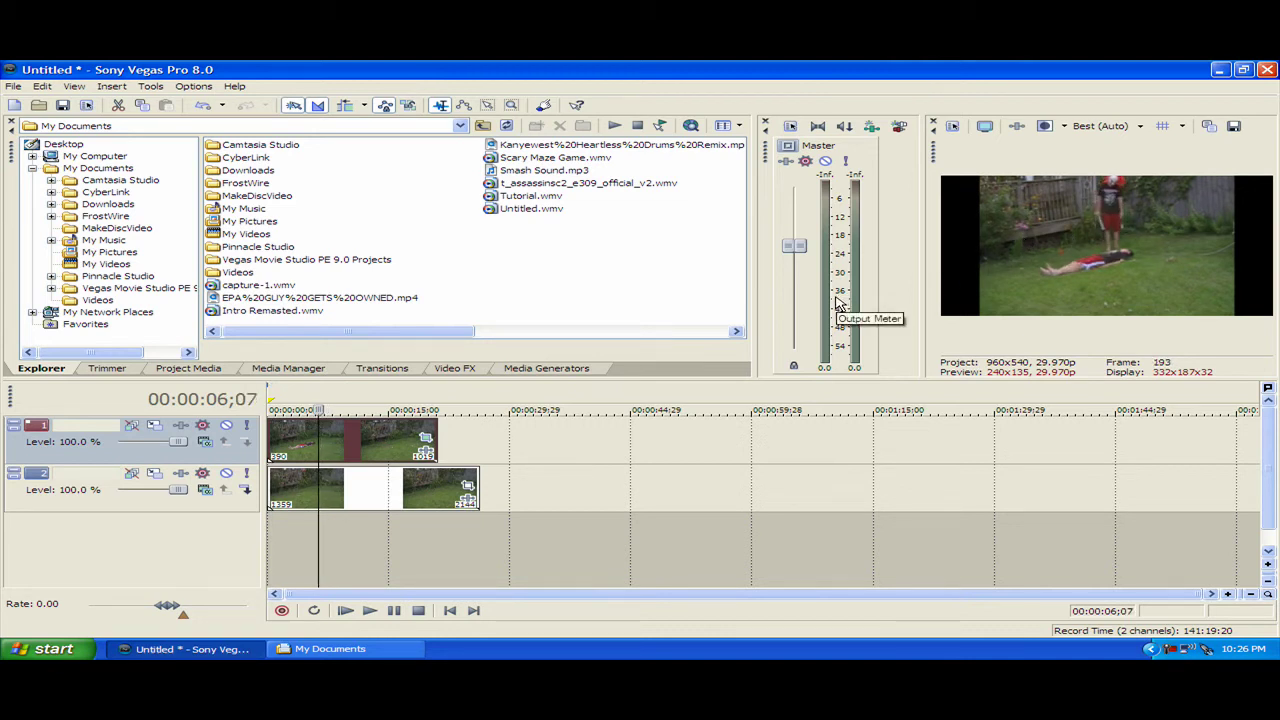
pyautogui.press('Left')
pyautogui.press('Left')
pyautogui.press('Left')
pyautogui.press('Left')
pyautogui.press('Left')
pyautogui.press('Left')
pyautogui.press('Left')
pyautogui.press('Left')
pyautogui.press('Left')
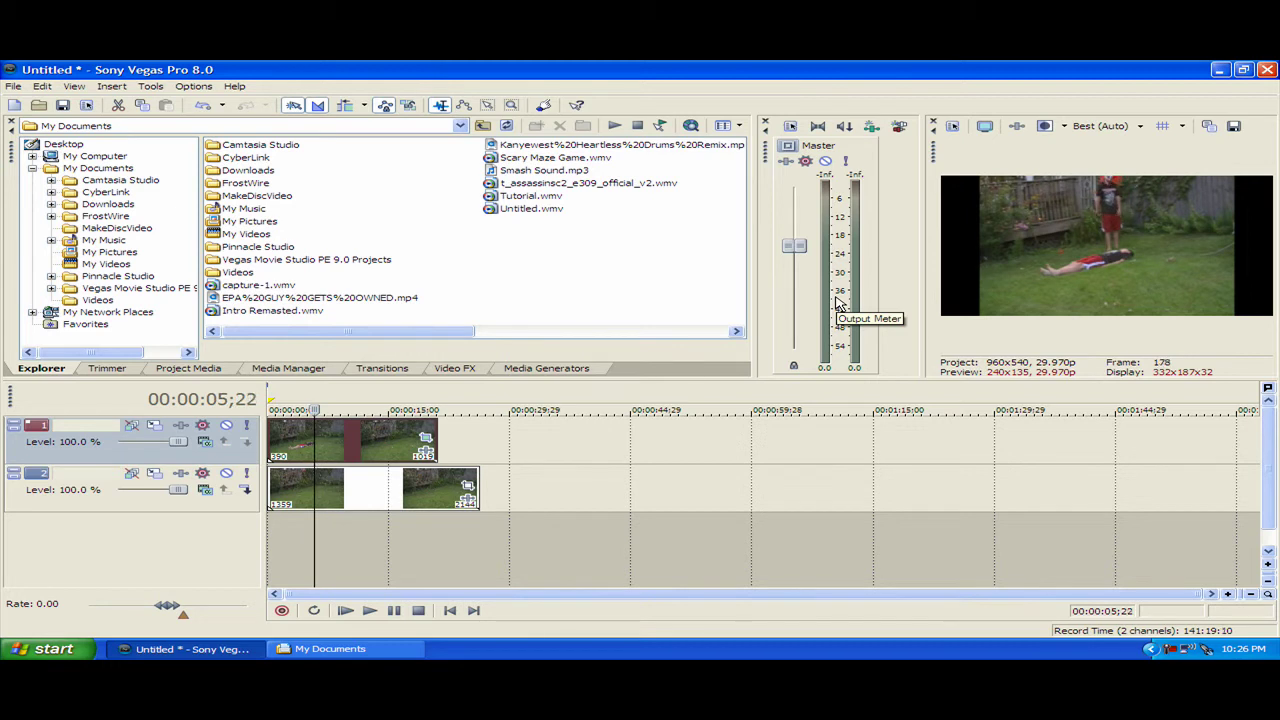
pyautogui.click(292, 428)
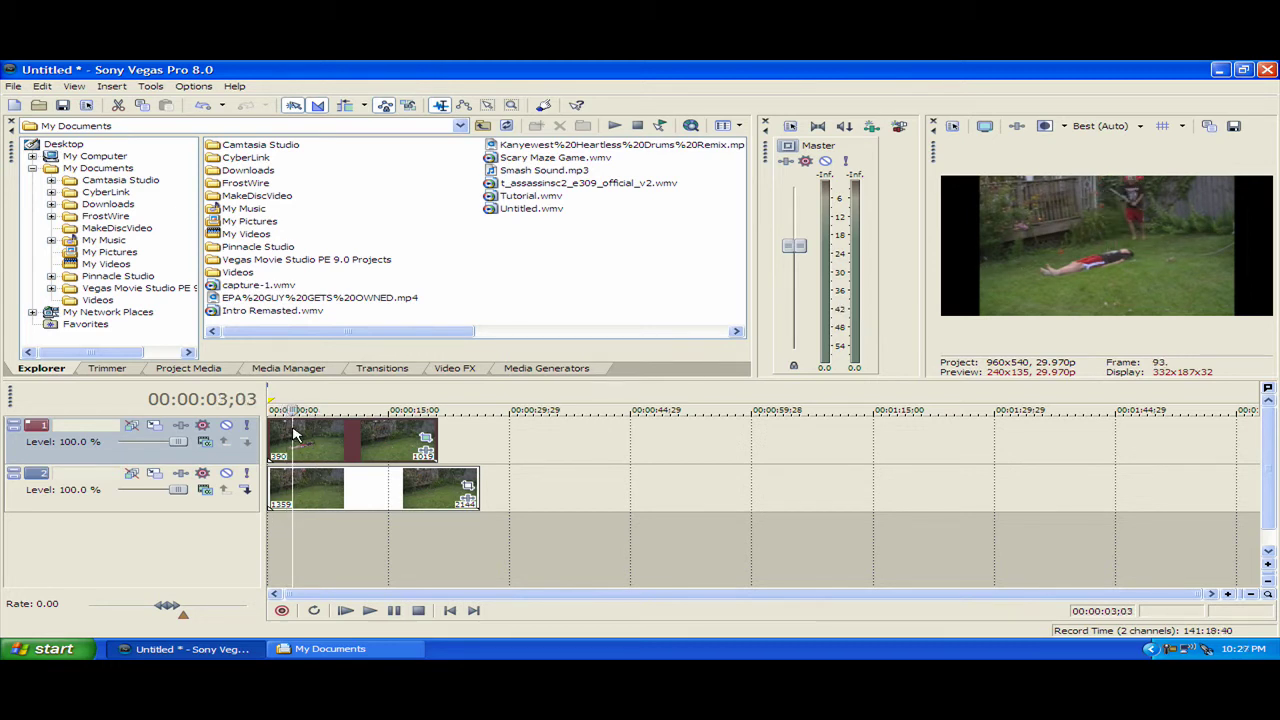
pyautogui.press('Right')
pyautogui.press('Right')
pyautogui.press('Right')
pyautogui.press('Right')
pyautogui.press('Right')
pyautogui.press('Right')
pyautogui.press('Right')
pyautogui.press('Right')
pyautogui.press('Right')
pyautogui.press('Right')
pyautogui.press('Right')
pyautogui.press('Right')
pyautogui.press('Right')
pyautogui.press('Right')
pyautogui.press('Right')
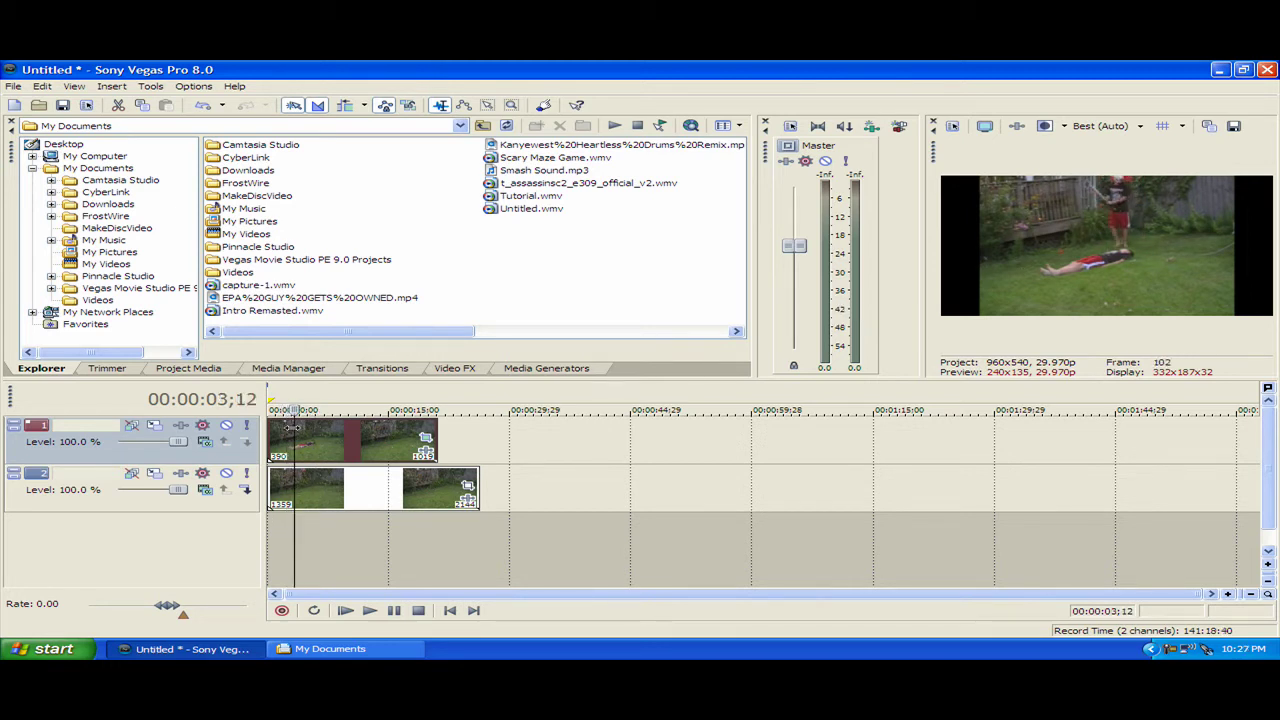
pyautogui.press('Right')
pyautogui.press('Right')
pyautogui.press('Right')
pyautogui.press('Right')
pyautogui.press('Right')
pyautogui.press('Right')
pyautogui.press('Right')
pyautogui.press('Right')
pyautogui.press('Right')
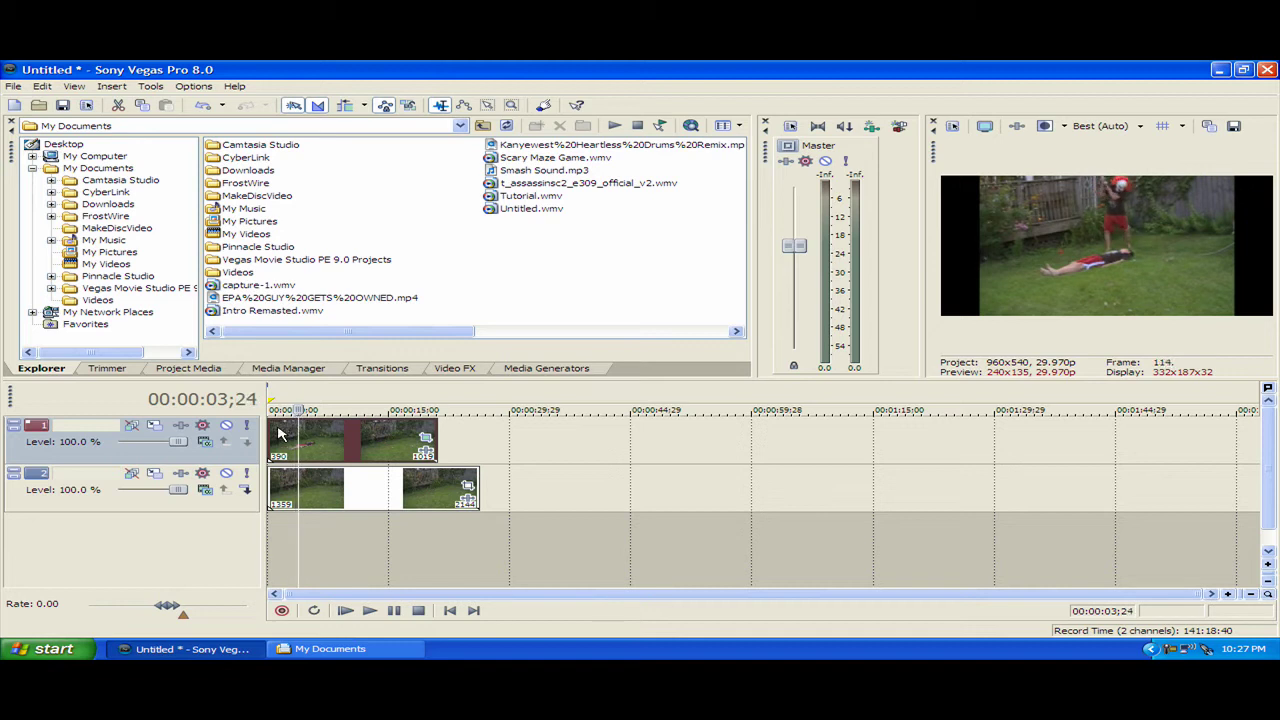
pyautogui.press('Right')
pyautogui.press('Right')
pyautogui.press('Right')
pyautogui.press('Right')
pyautogui.press('Right')
pyautogui.press('Right')
pyautogui.press('Right')
pyautogui.press('Right')
pyautogui.press('Right')
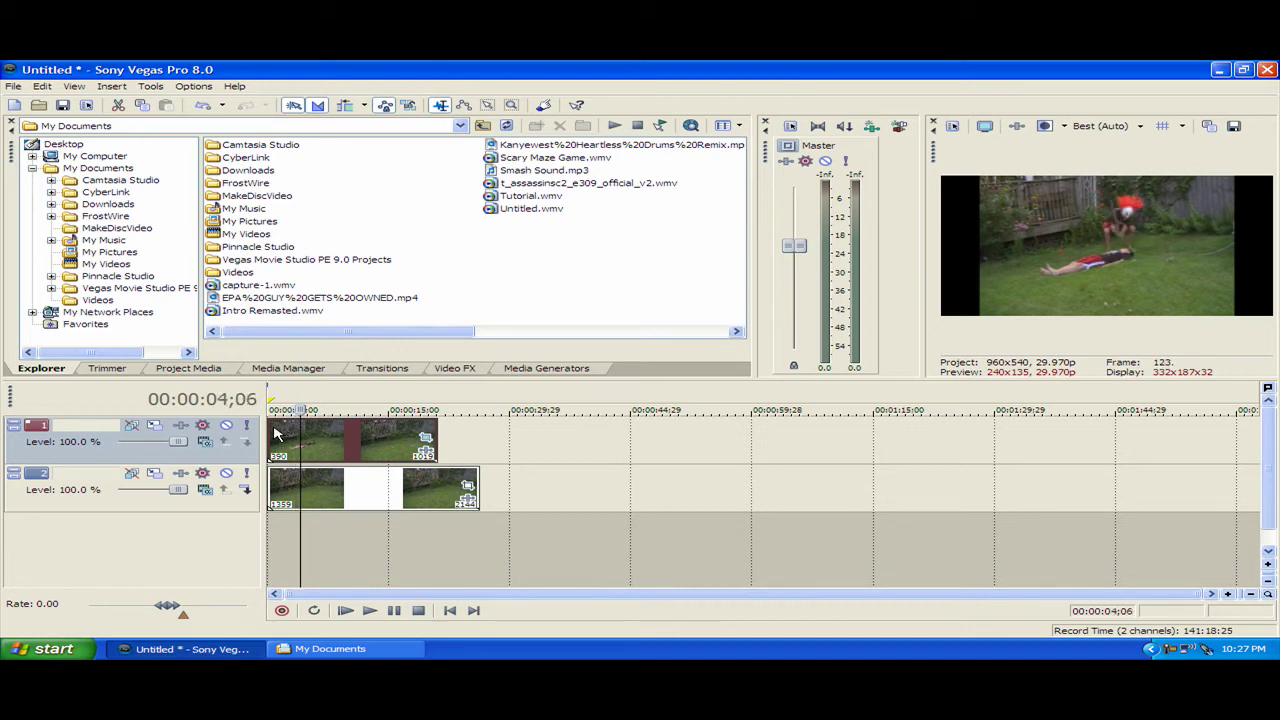
pyautogui.press('Right')
pyautogui.press('Right')
pyautogui.press('Right')
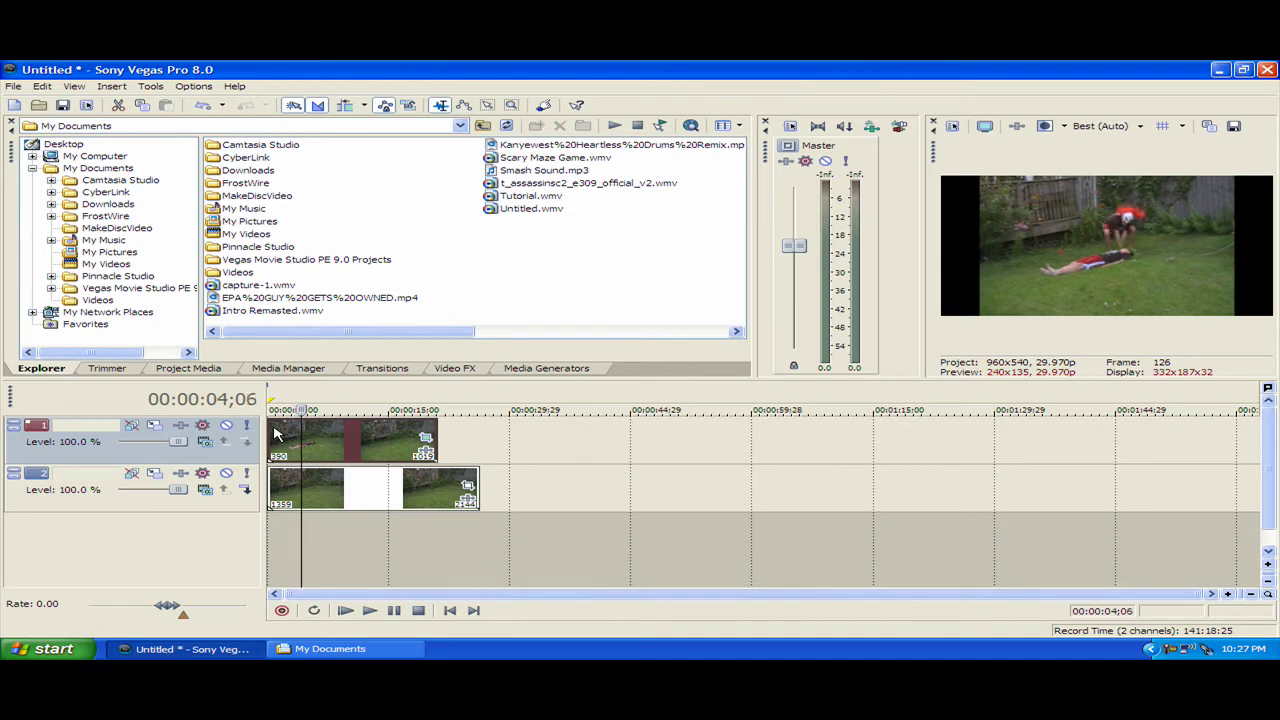
# Split the top-track clip at 00:00:04;06 and preview the cut
pyautogui.press('s')
pyautogui.press('space')
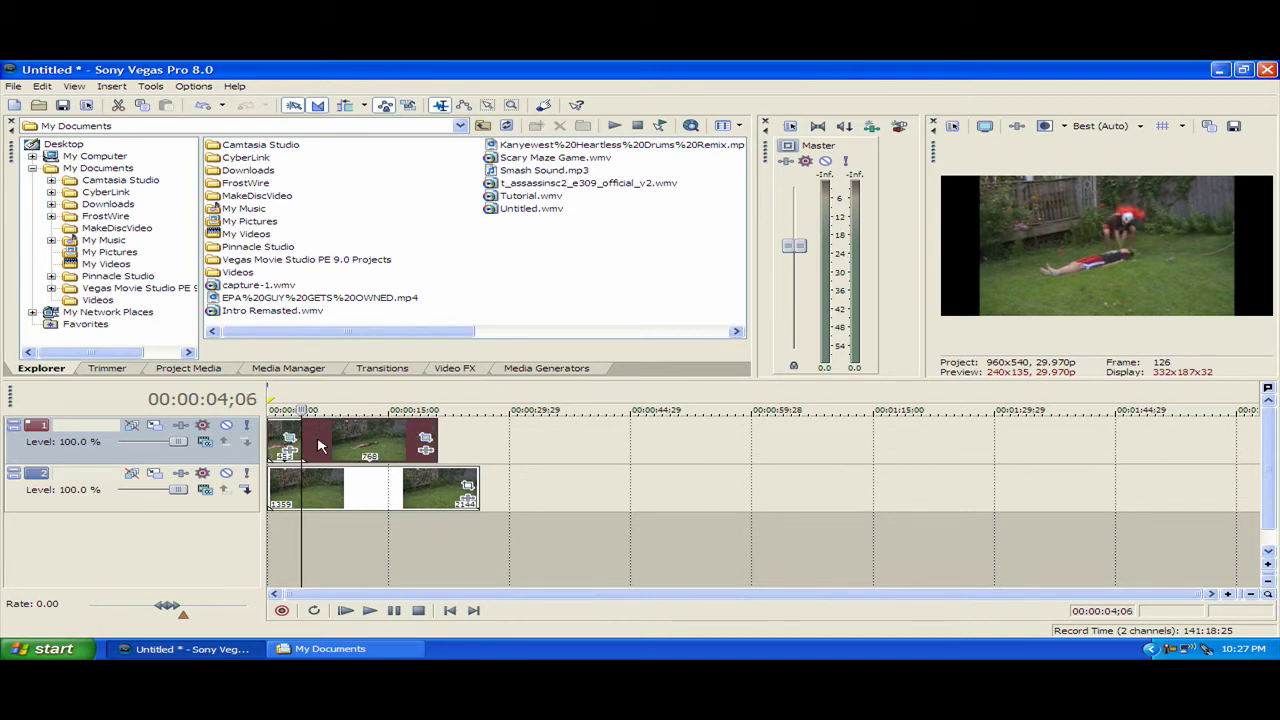
pyautogui.press('space')
# Zoom into the Pan/Crop view and trace a new closed mask path around the person's head
pyautogui.click(425, 437)
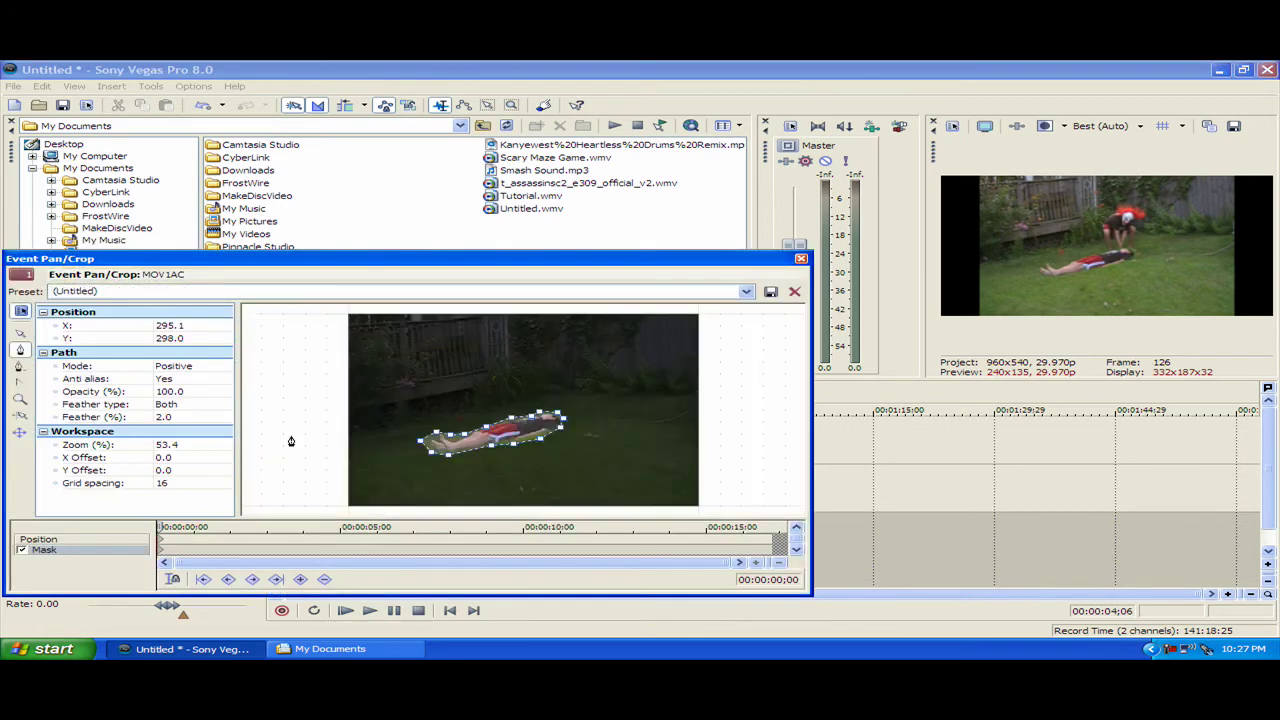
pyautogui.scroll(5, 456, 410)
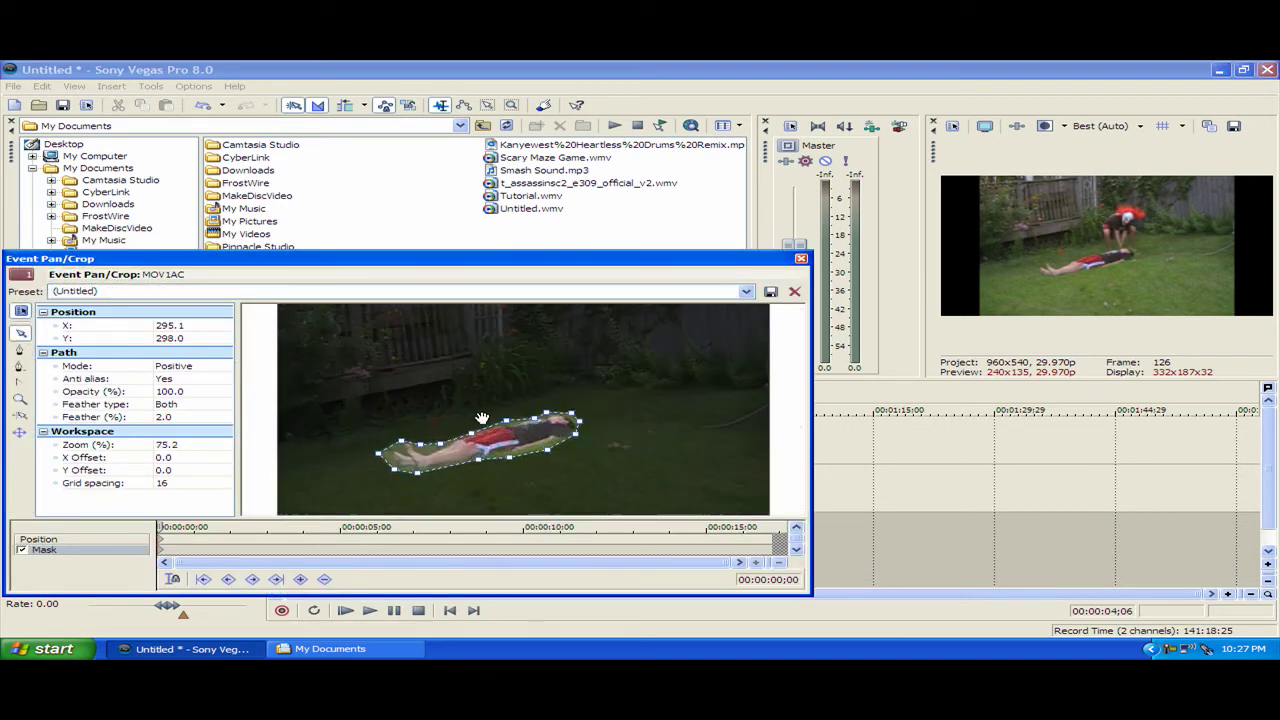
pyautogui.click(19, 349)
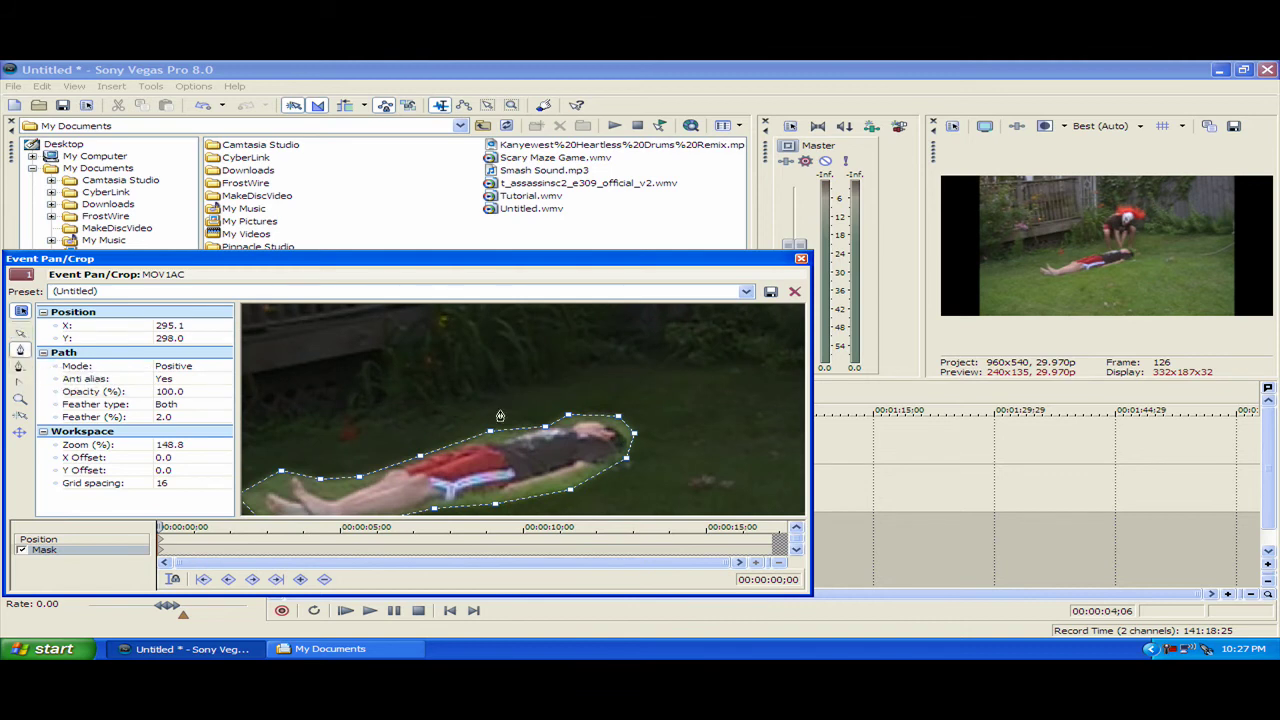
pyautogui.click(544, 409)
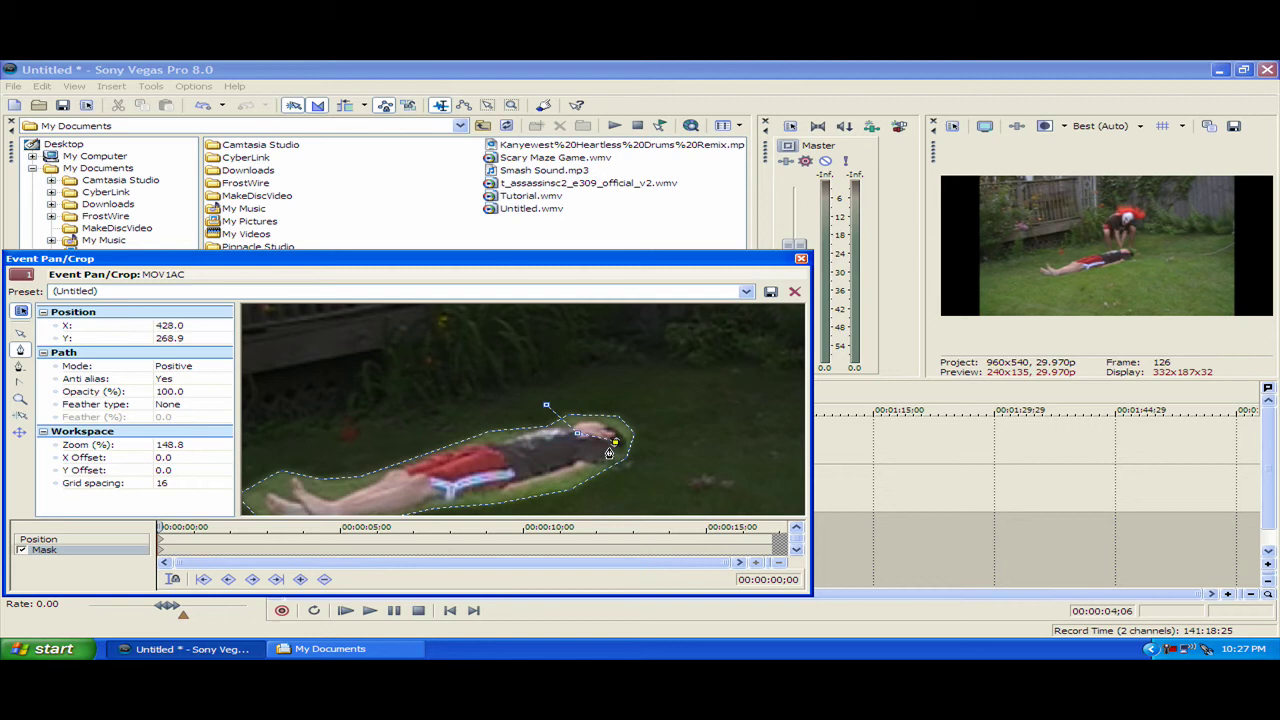
pyautogui.moveTo(609, 453); pyautogui.dragTo(614, 456)
pyautogui.click(620, 457)
pyautogui.click(636, 463)
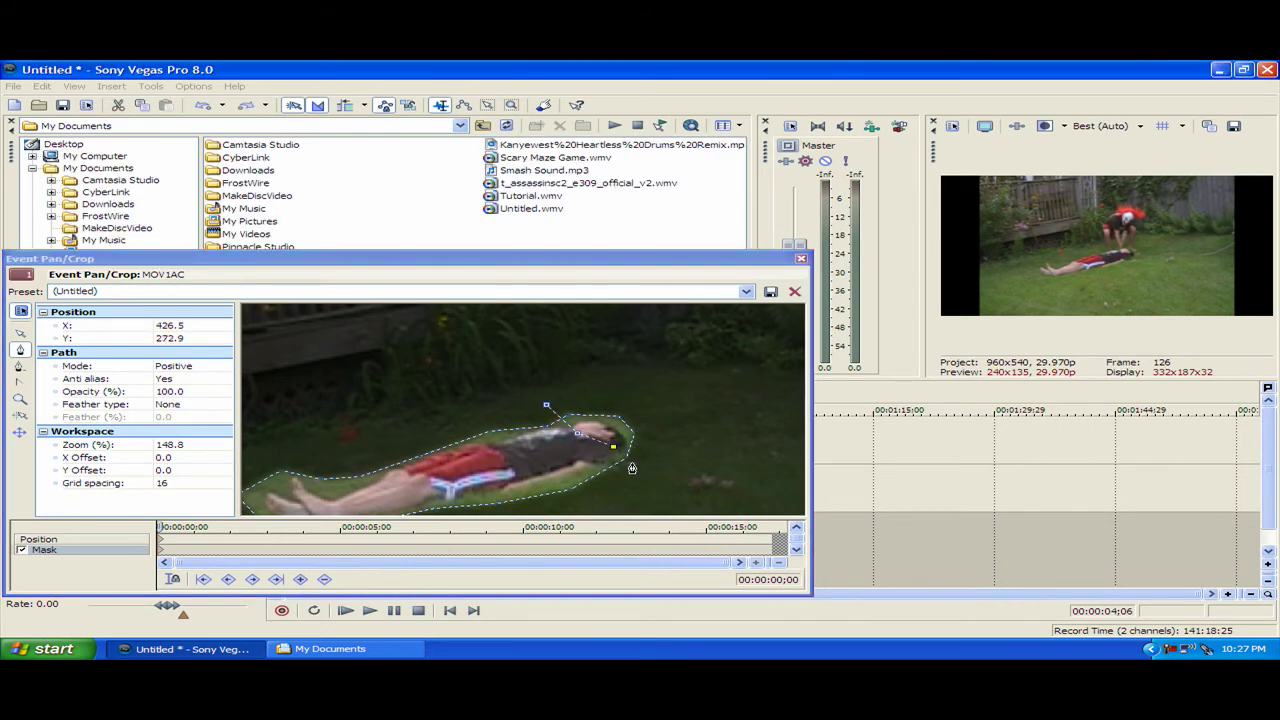
pyautogui.click(655, 422)
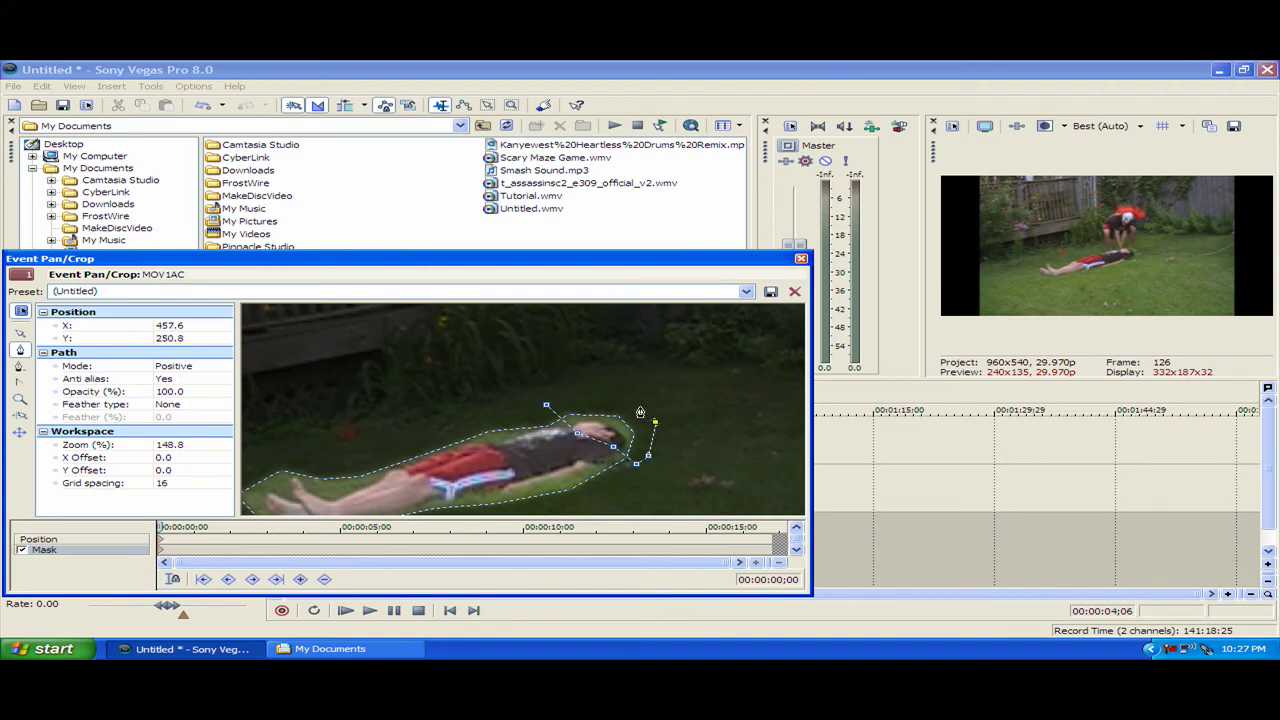
pyautogui.click(634, 401)
pyautogui.click(602, 396)
pyautogui.click(547, 406)
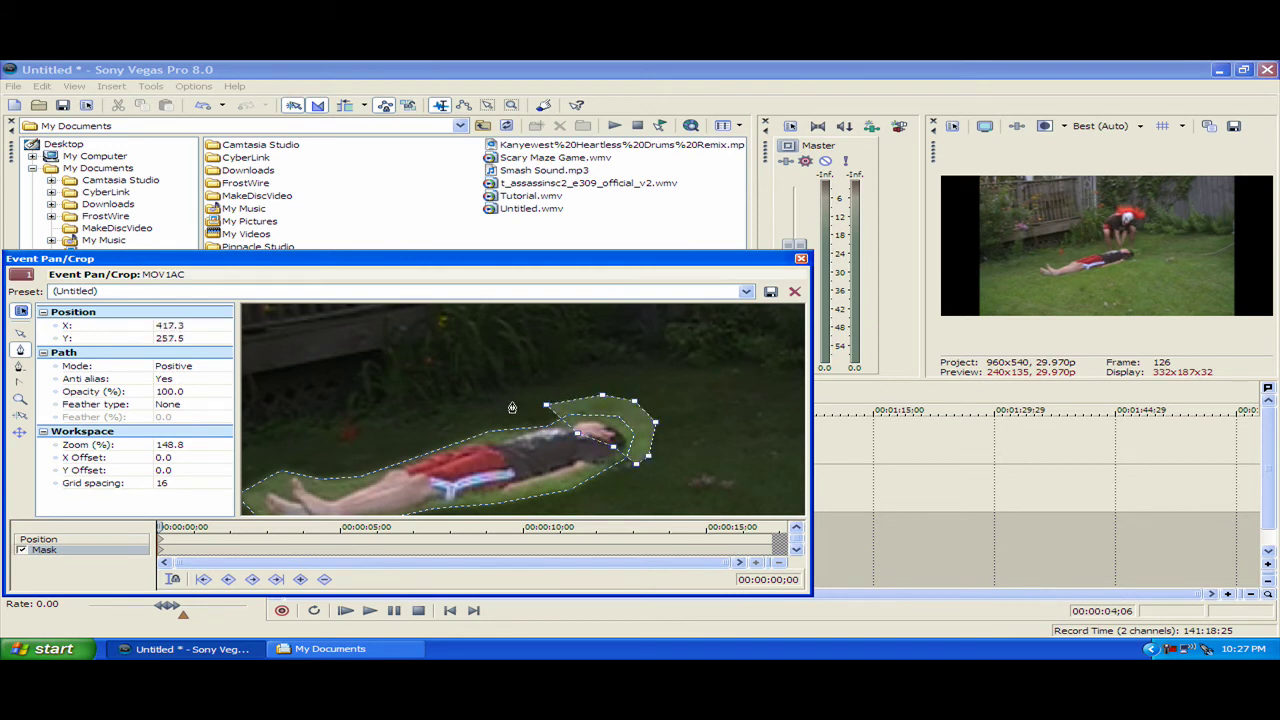
# Feather the head mask on Both sides at 5.0%, make it Negative, and close Pan/Crop
pyautogui.click(172, 406)
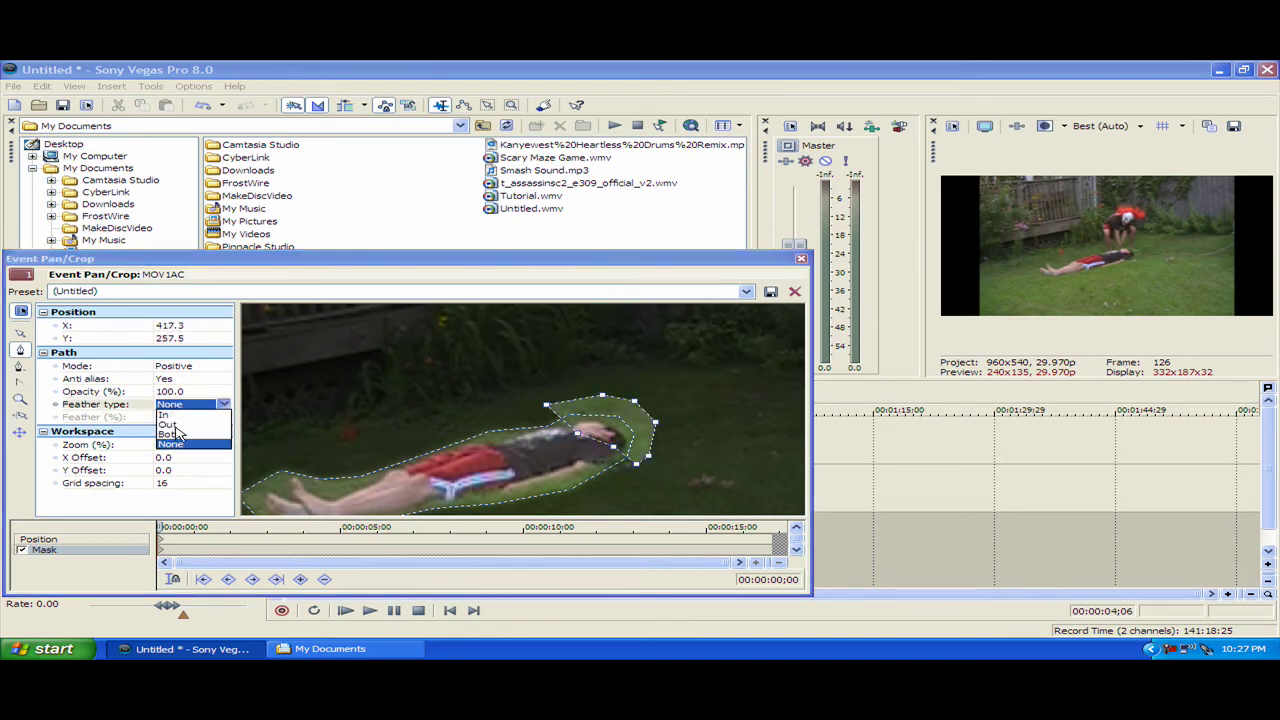
pyautogui.click(170, 433)
pyautogui.click(193, 416)
pyautogui.write('5')
pyautogui.press('Return')
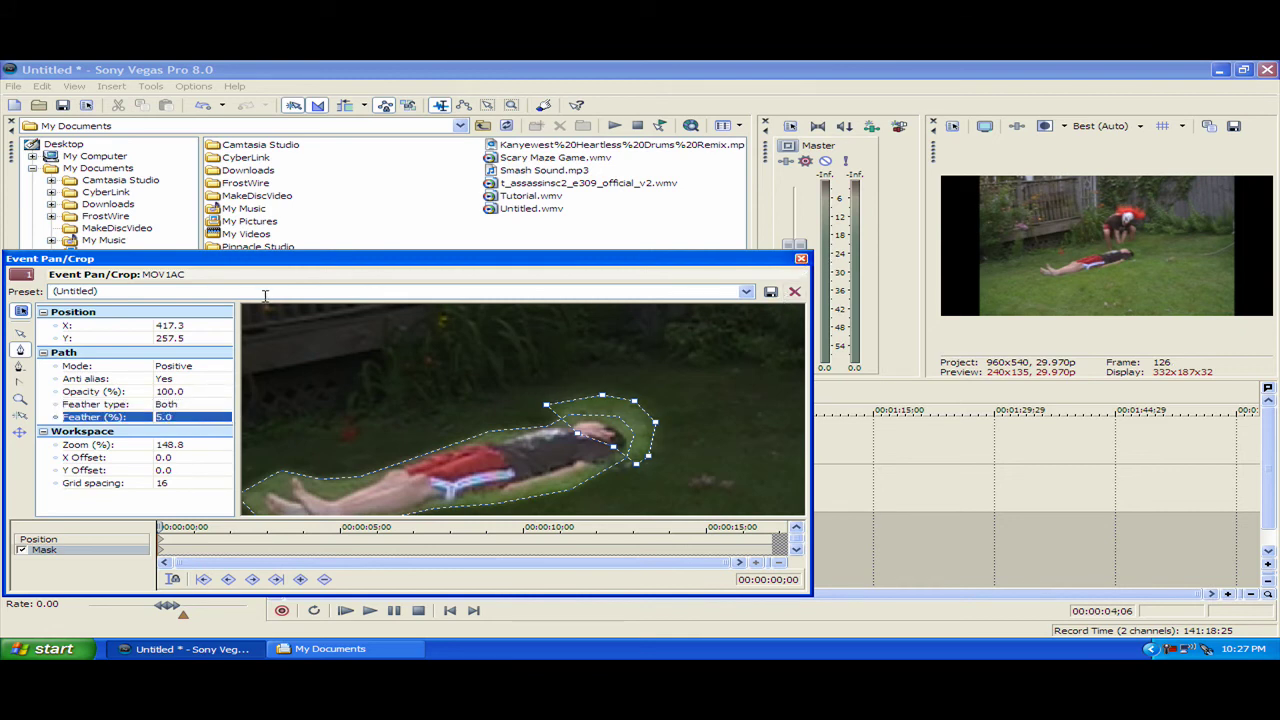
pyautogui.click(195, 367)
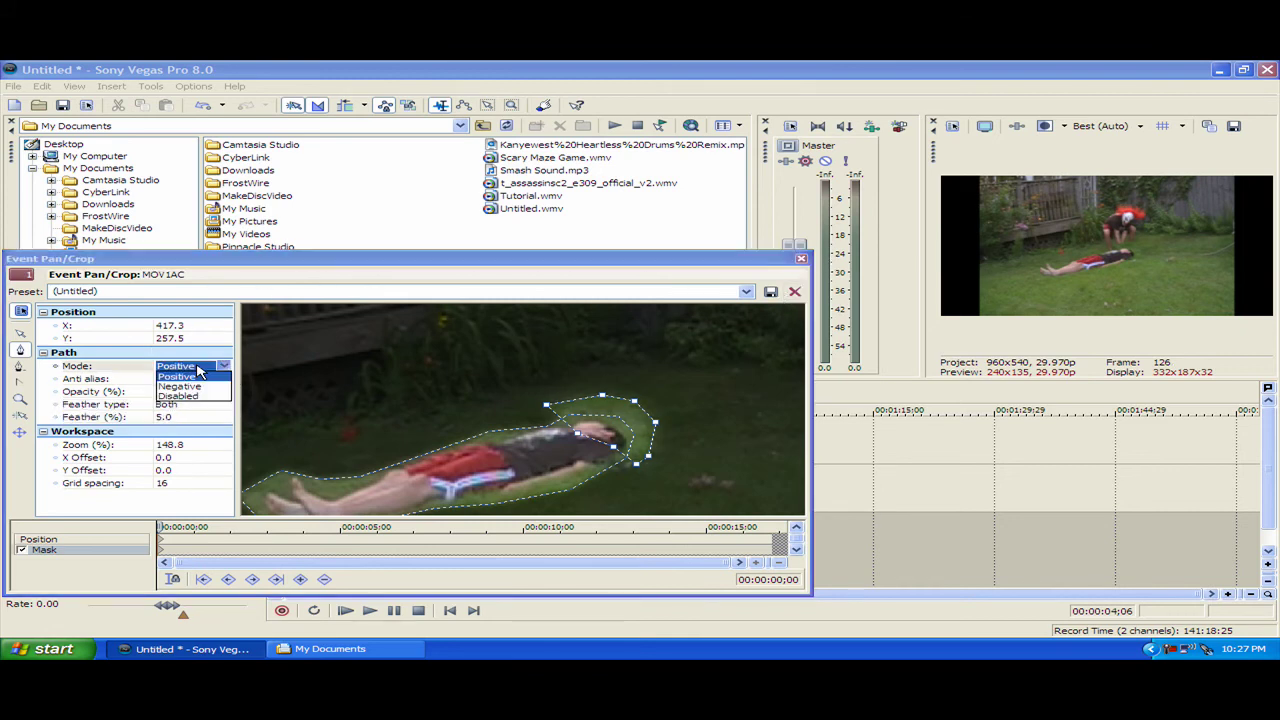
pyautogui.click(196, 387)
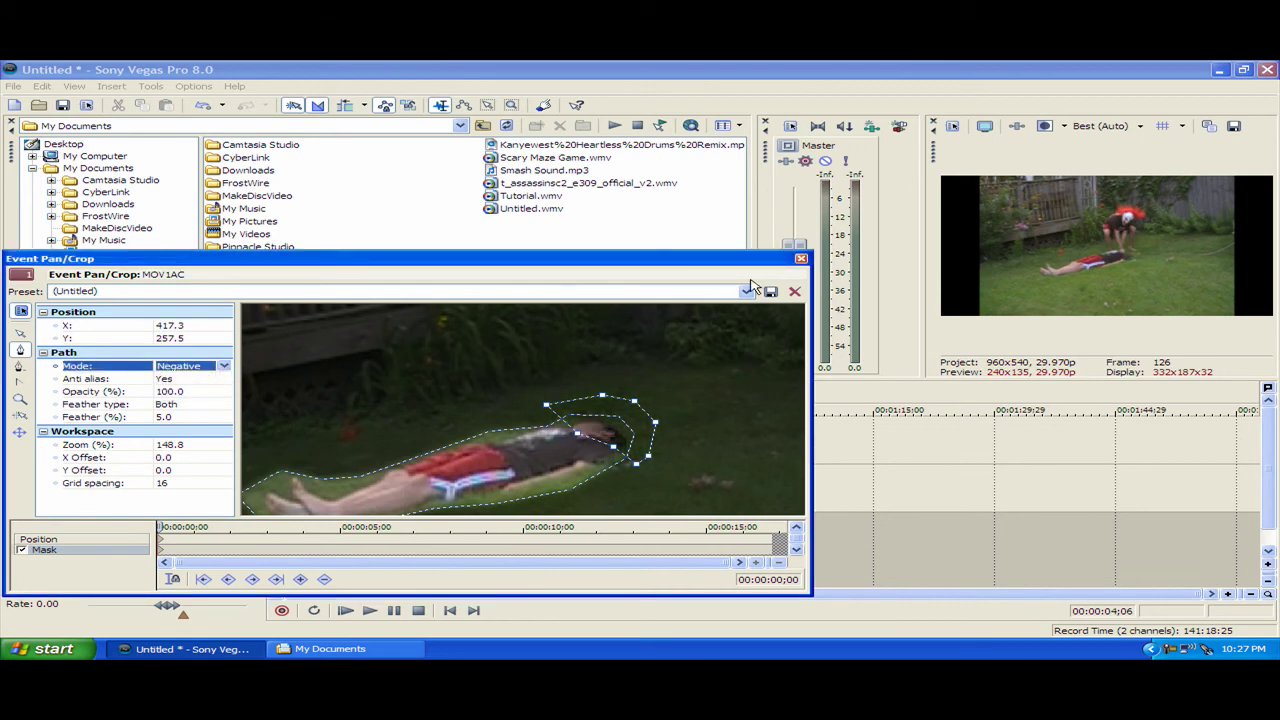
pyautogui.click(800, 260)
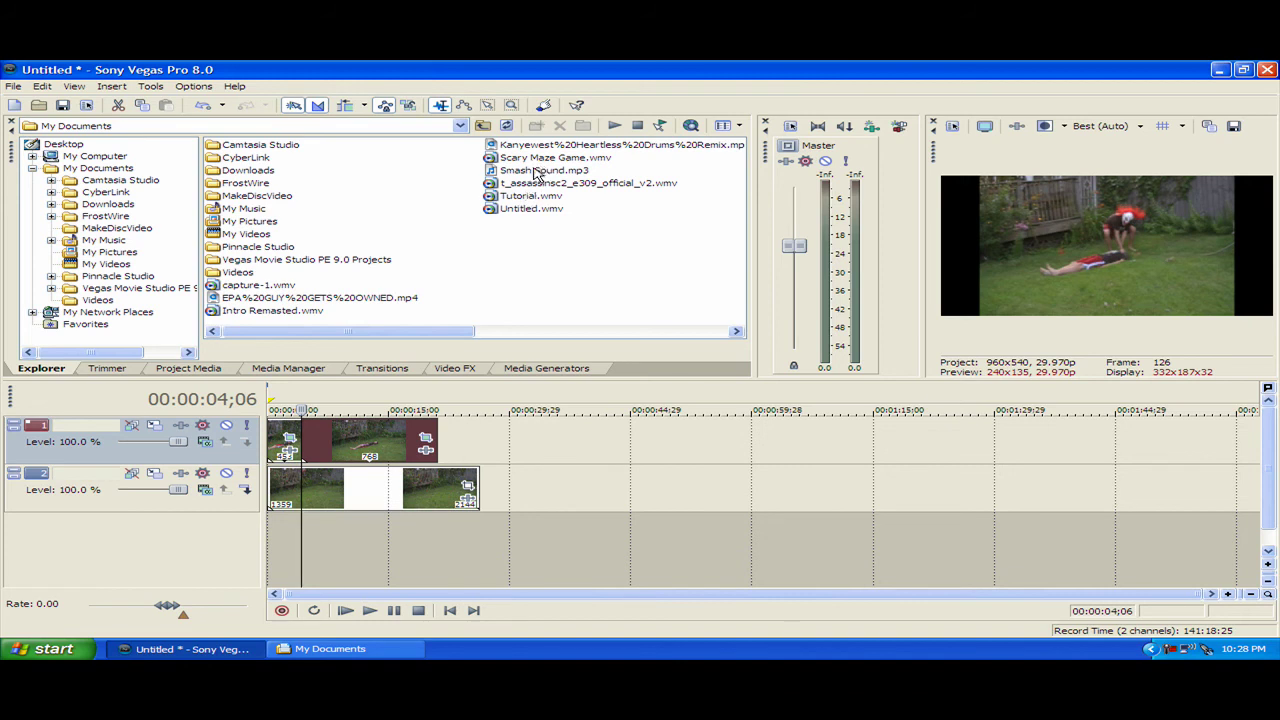
# Add Smash Sound.mp3 at the split point and return the playhead to the start
pyautogui.moveTo(537, 171); pyautogui.dragTo(330, 527)
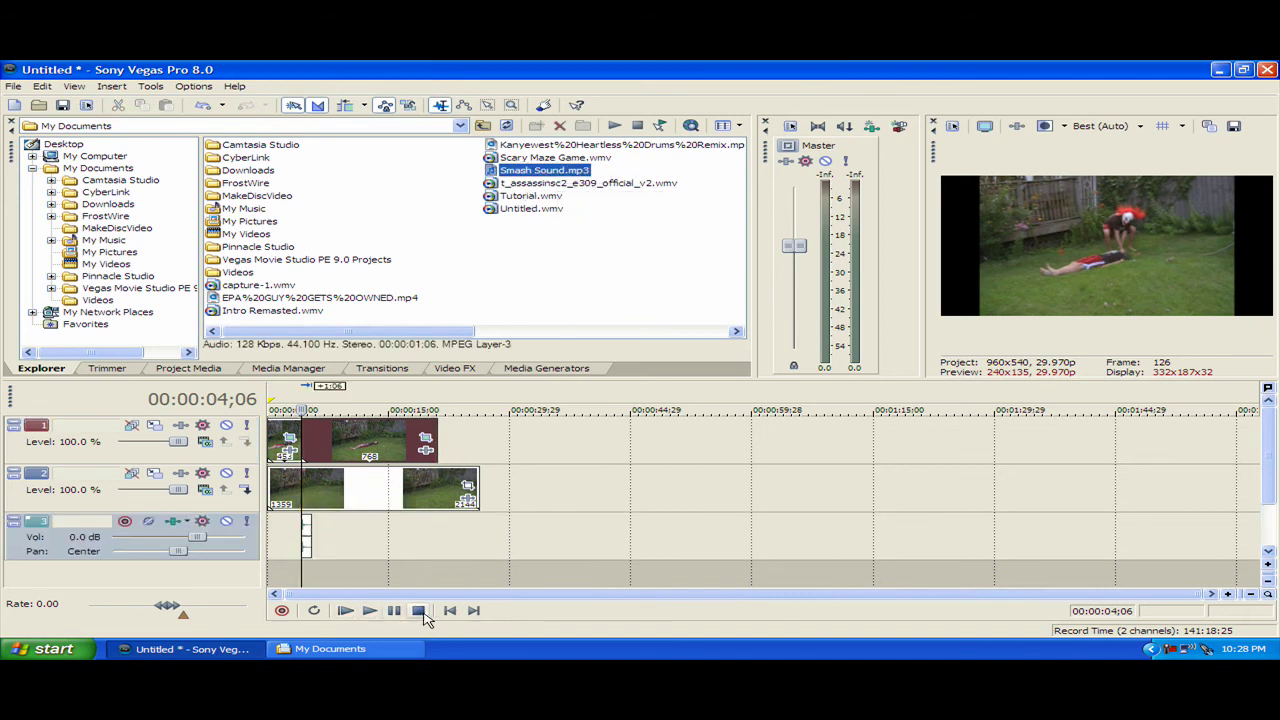
pyautogui.click(449, 610)
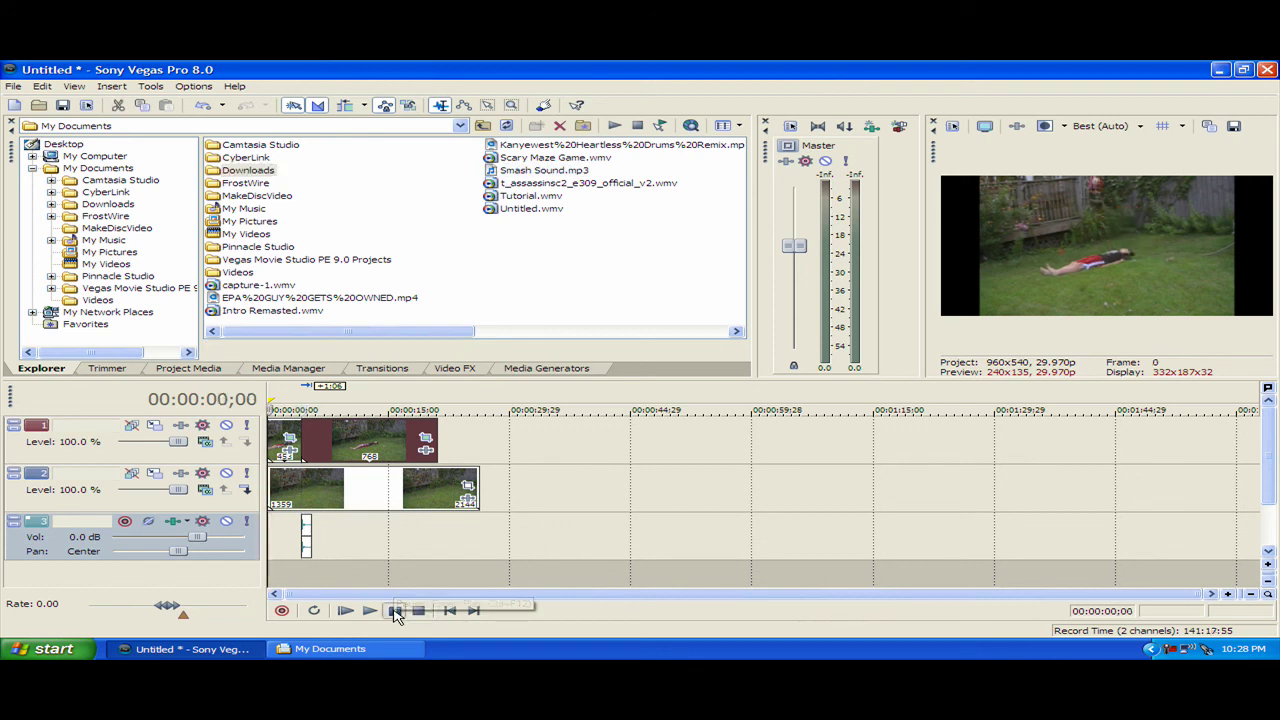
pyautogui.press('space')
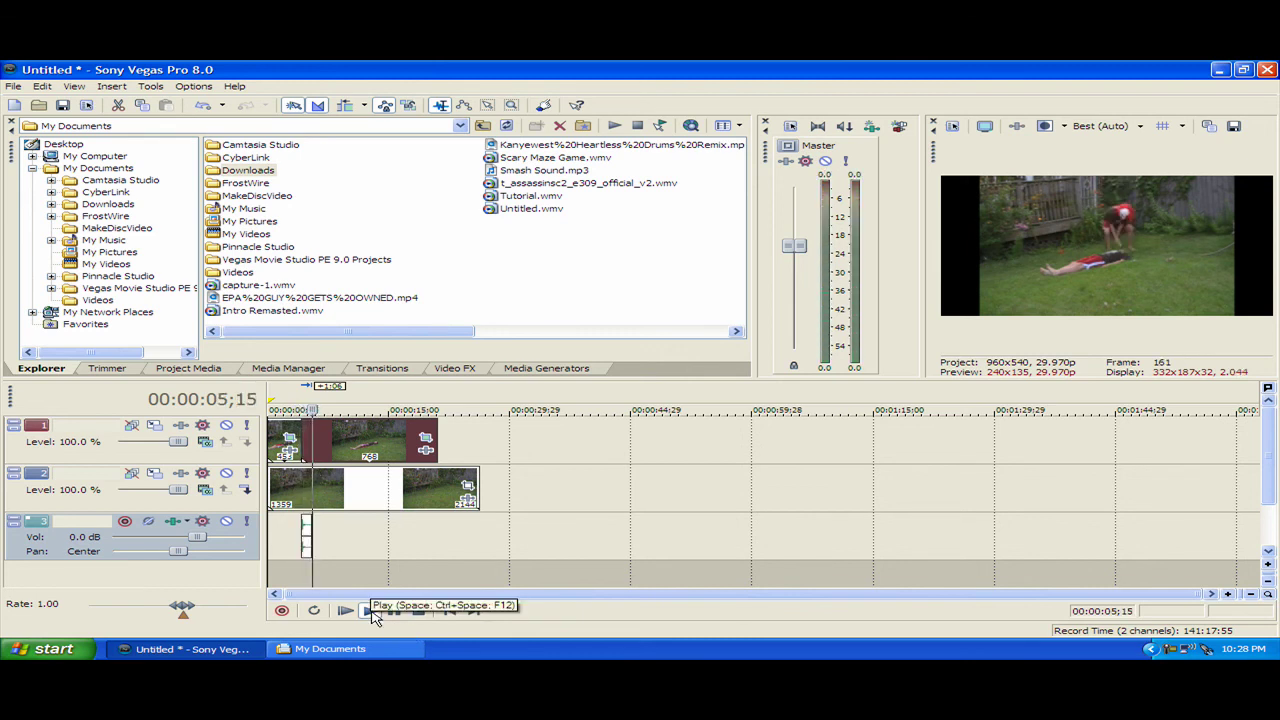
pyautogui.click(415, 612)
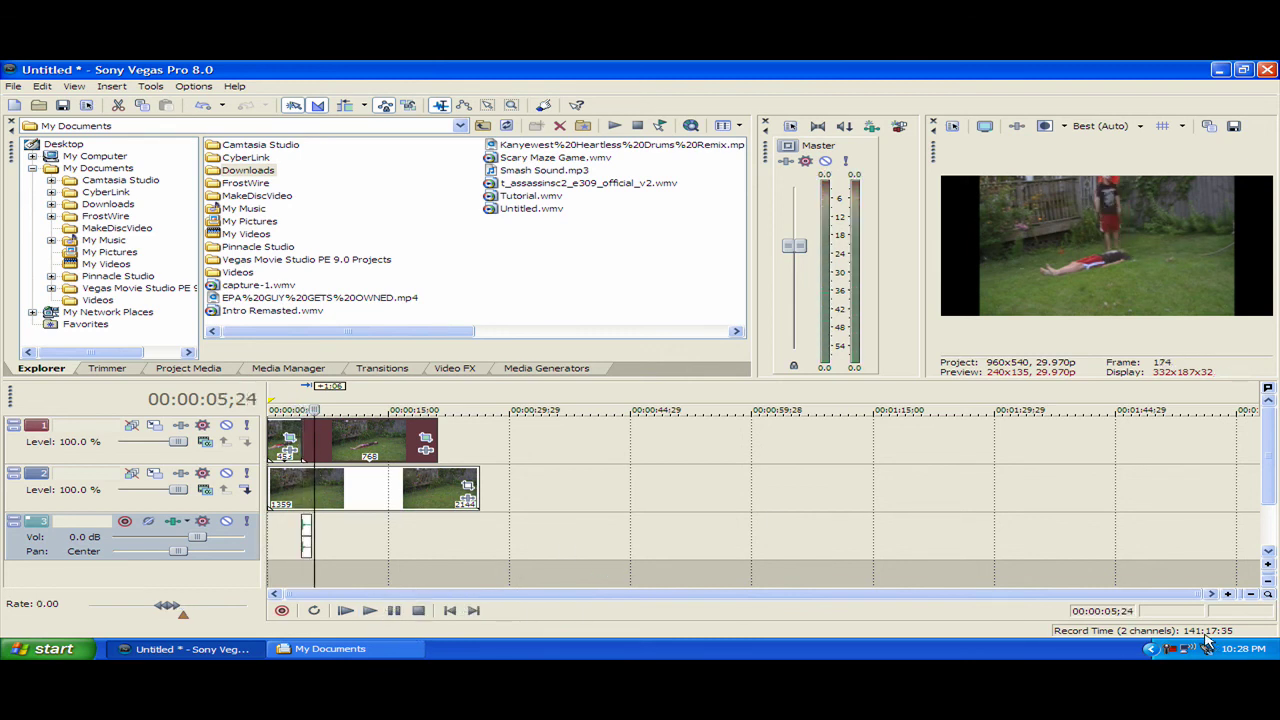
pyautogui.rightClick(1168, 648)
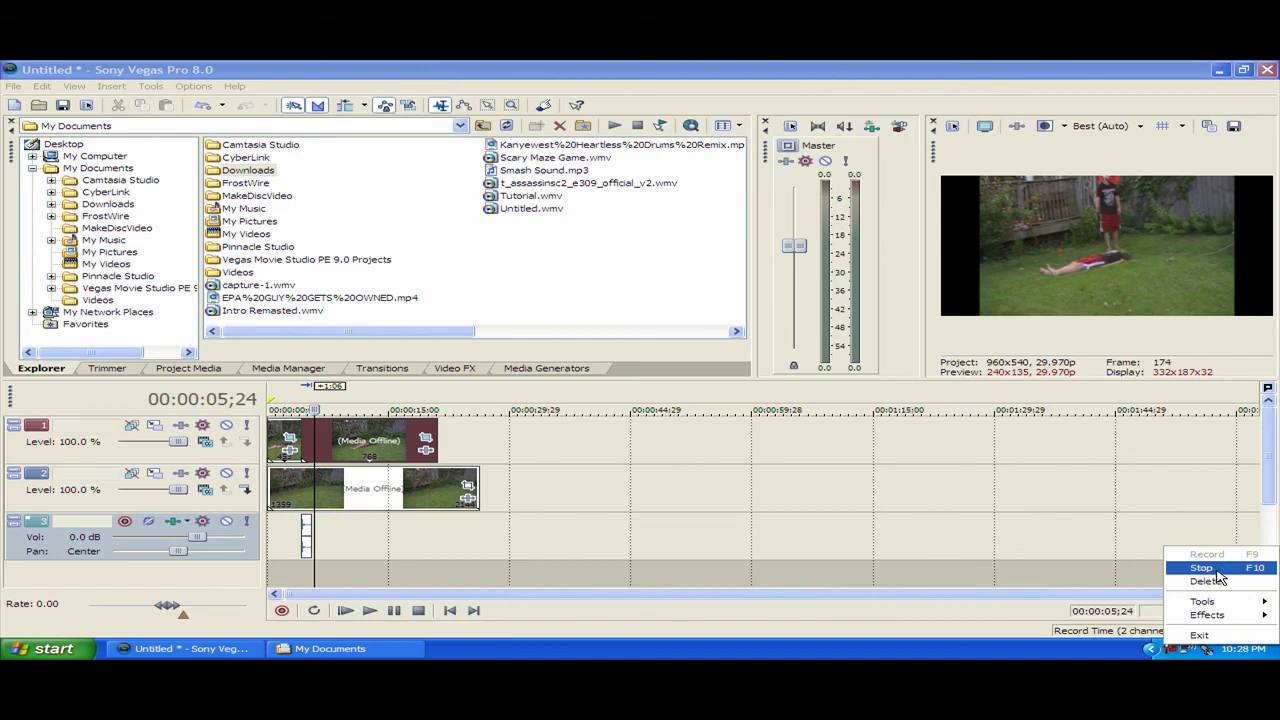